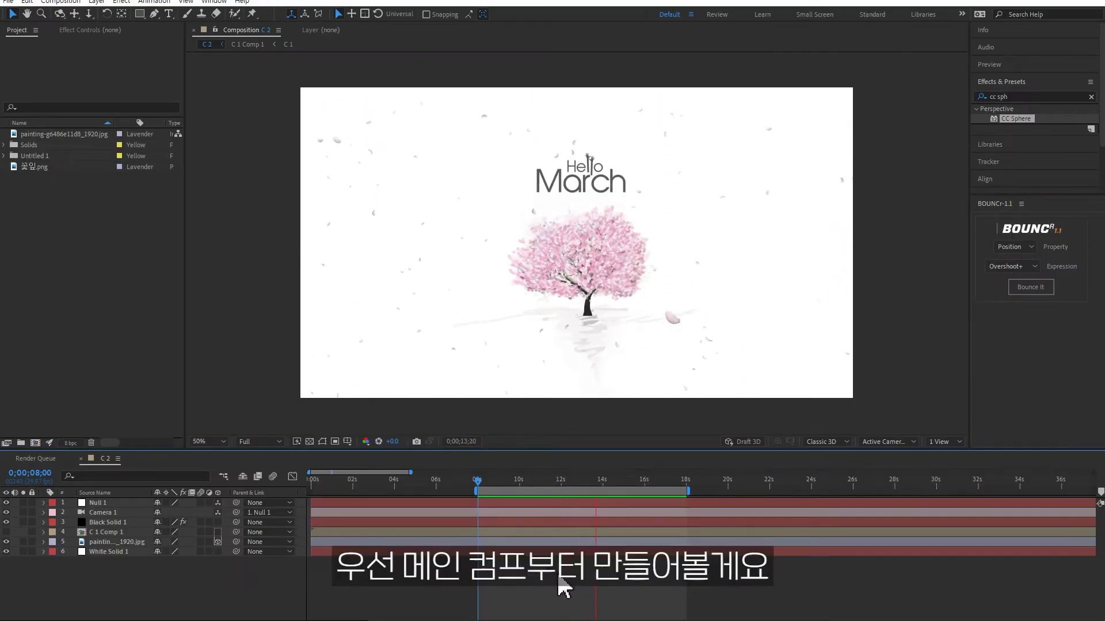
Create Comp 1 from the HD 1920x1080 29.97 fps preset with a 30-second duration.
key(space)
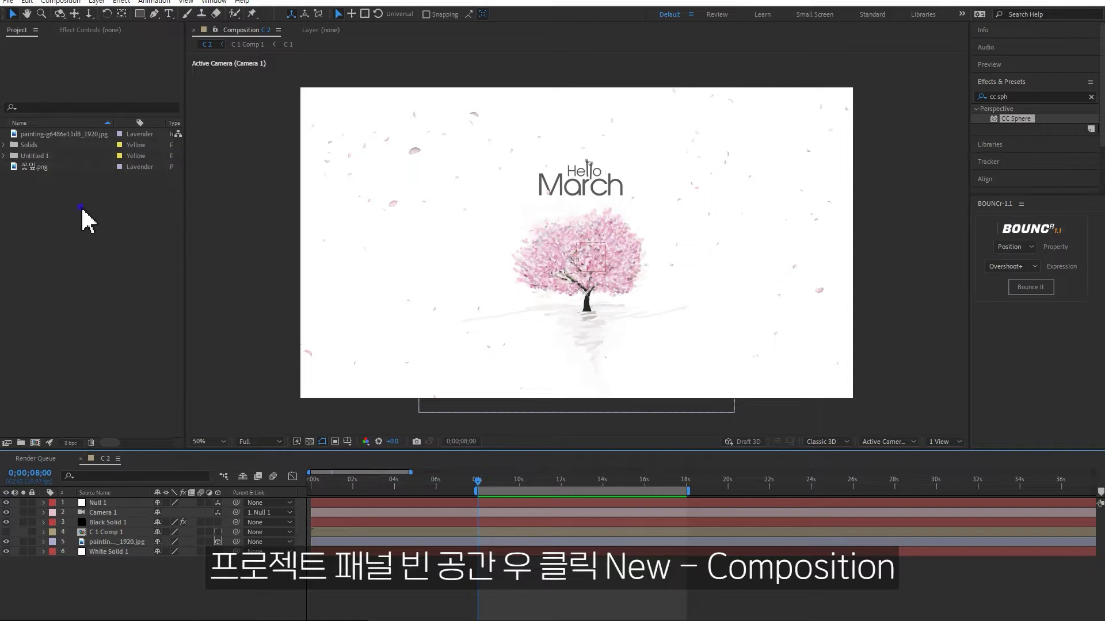
right_click(81, 209)
click(104, 214)
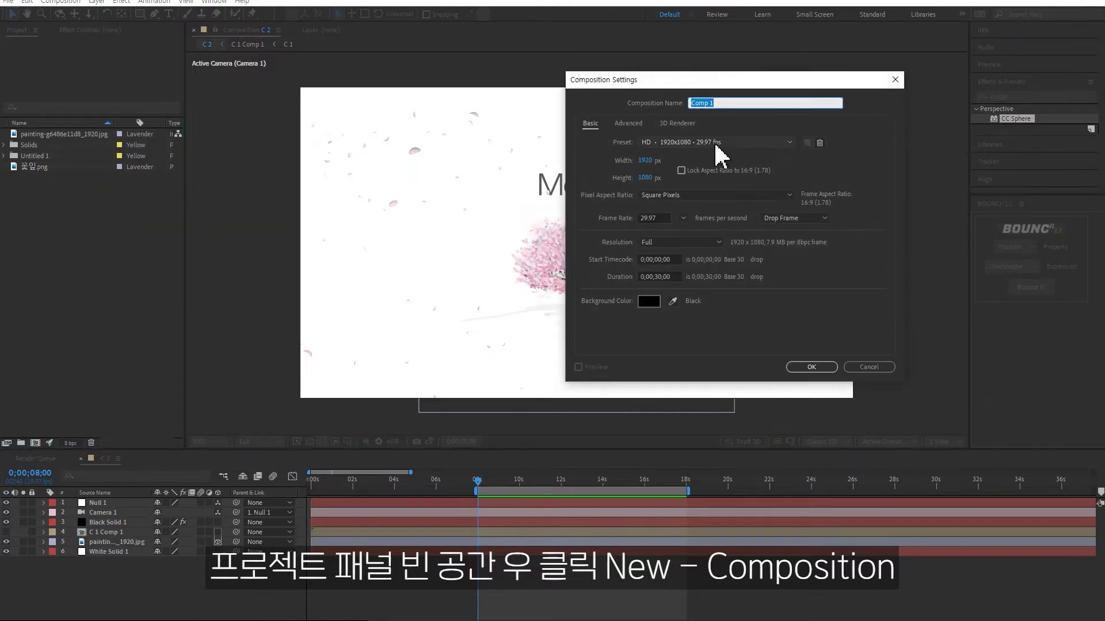
click(716, 144)
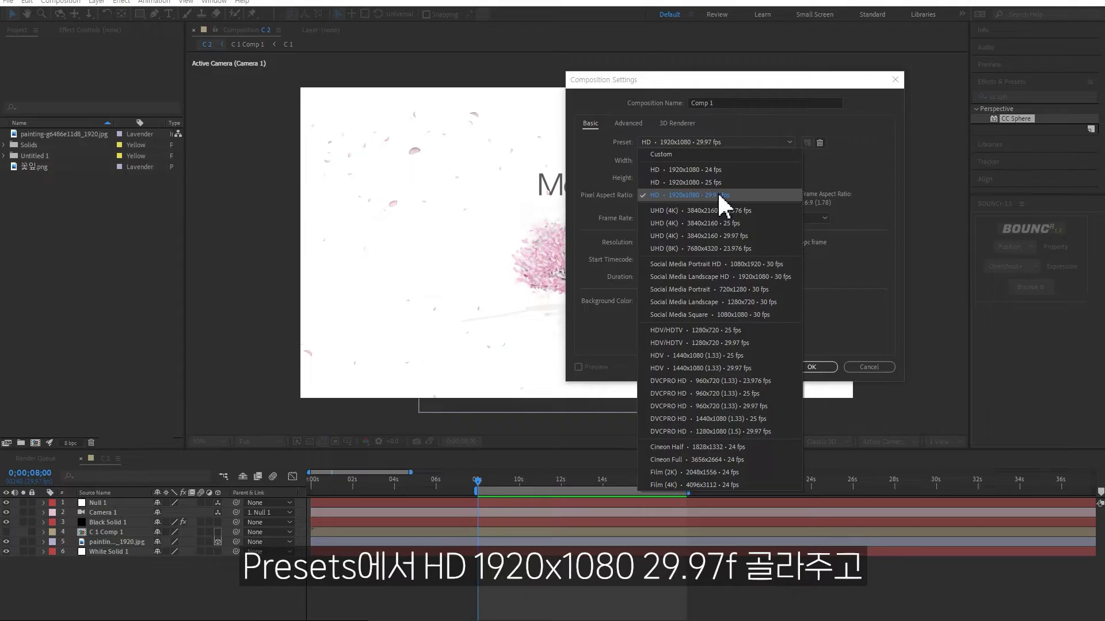
click(719, 196)
click(679, 275)
text(30)
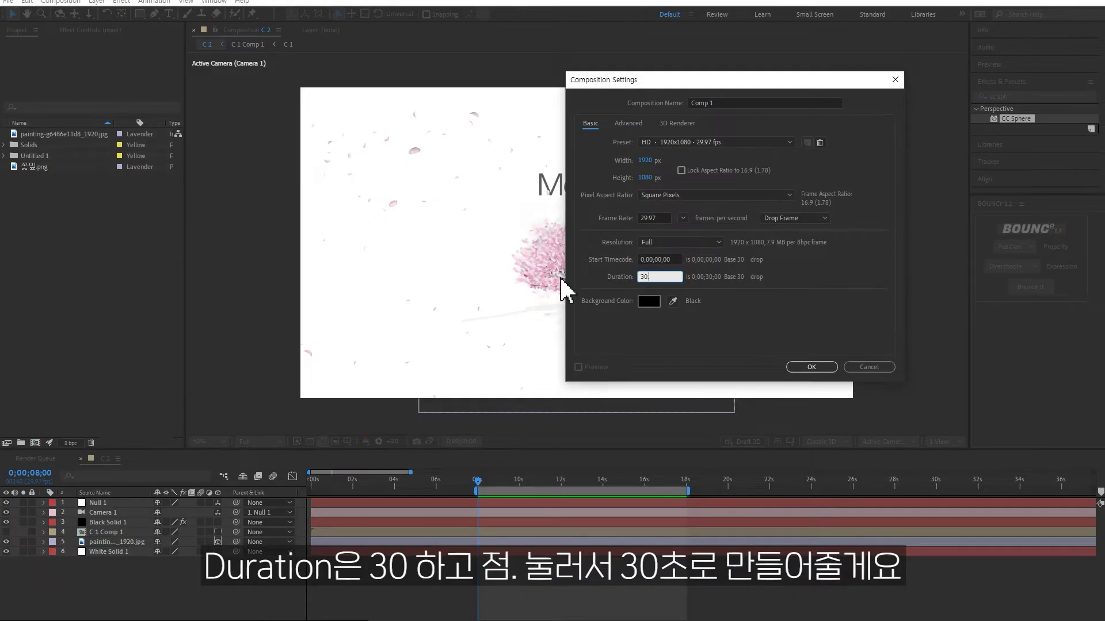
key(Return)
click(46, 179)
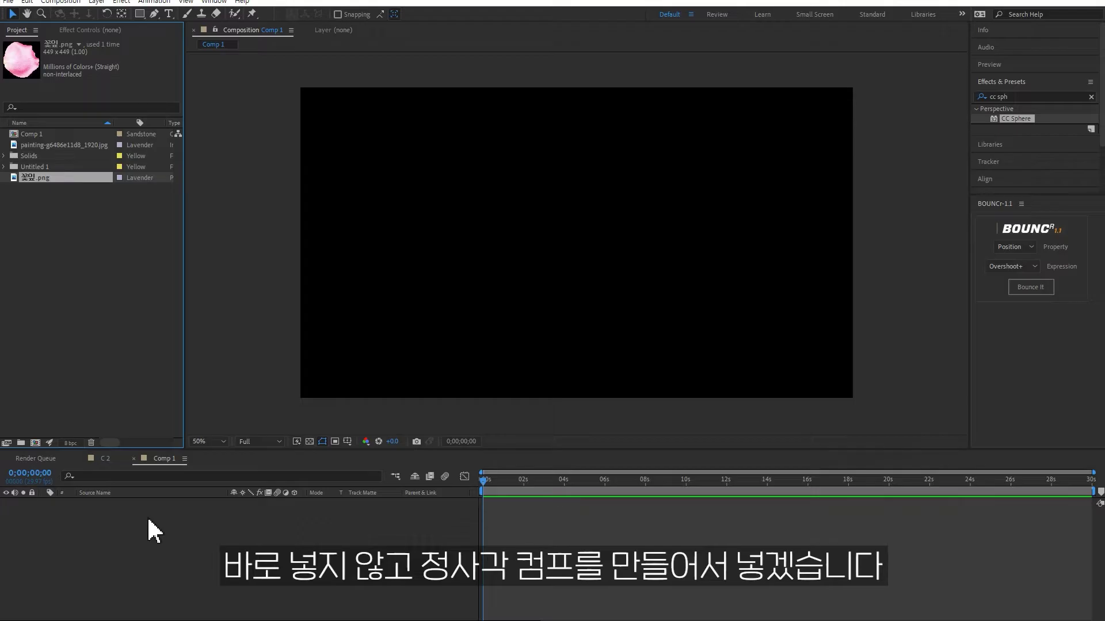
Create Comp 2 as a 1000x1000 square composition.
click(35, 443)
click(653, 161)
text(1000)
key(Tab)
text(100)
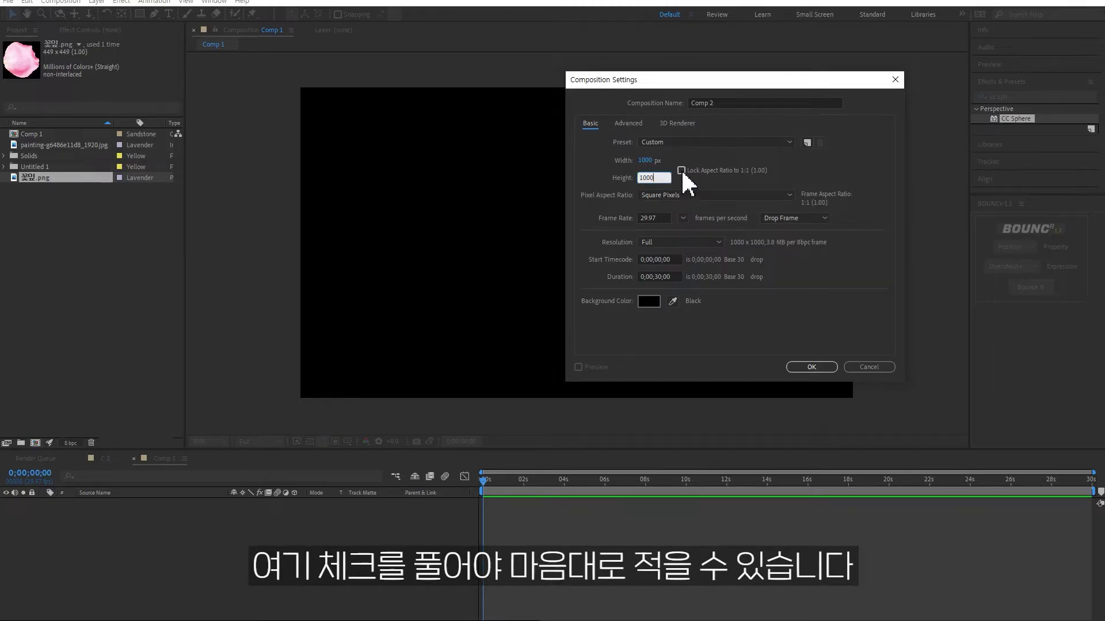
click(677, 277)
key(Return)
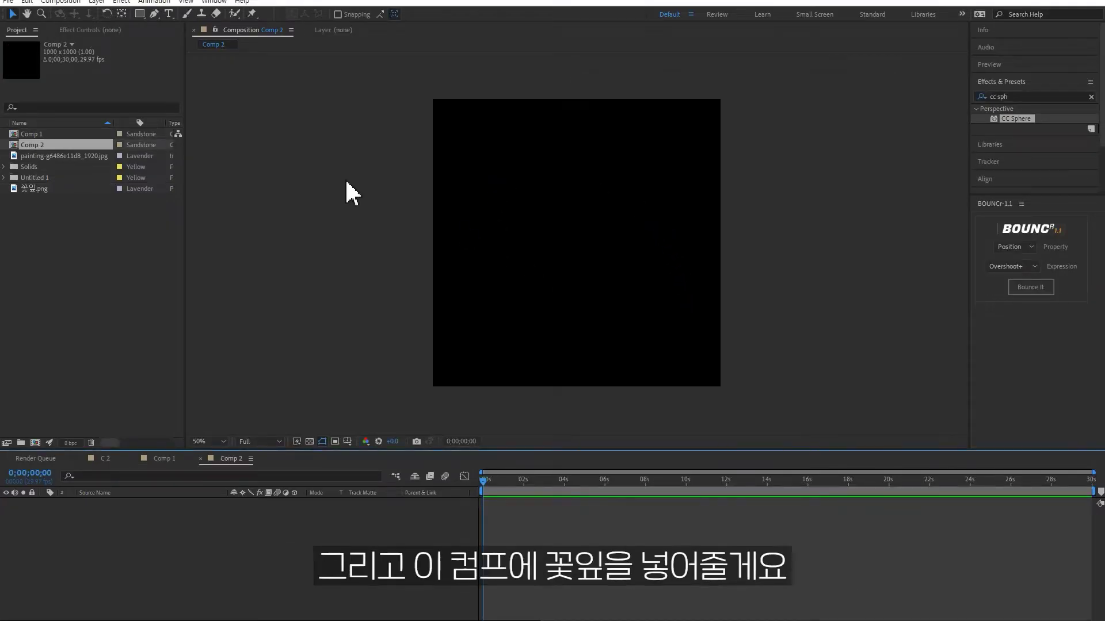
Put 꽃잎.png into Comp 2, then nest Comp 2 in Comp 1 as a hidden layer.
drag(53, 189, 303, 557)
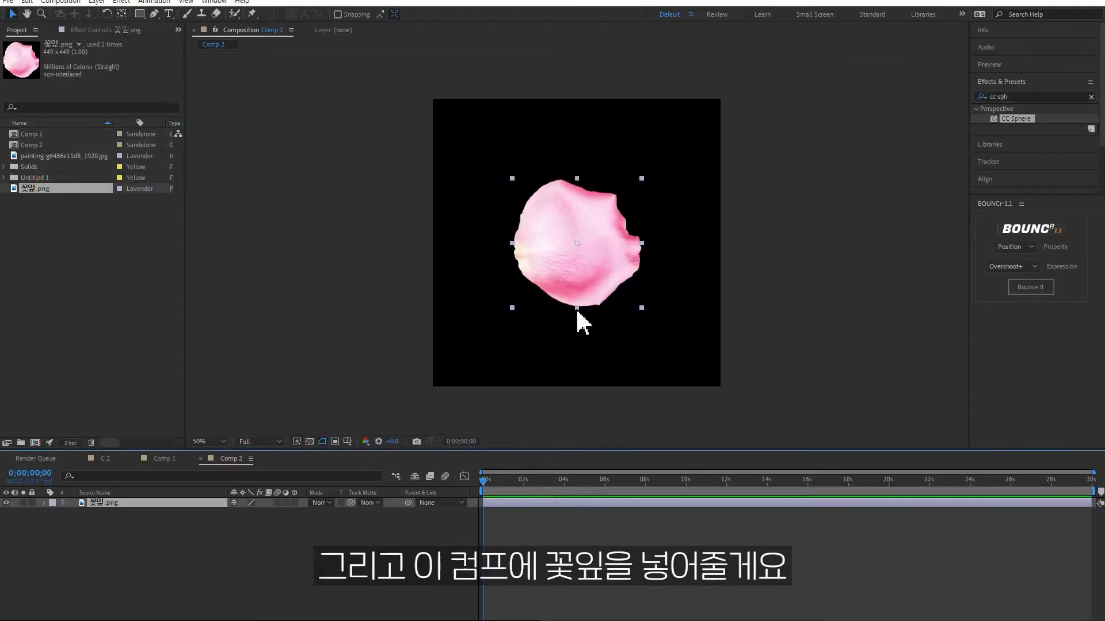
click(165, 459)
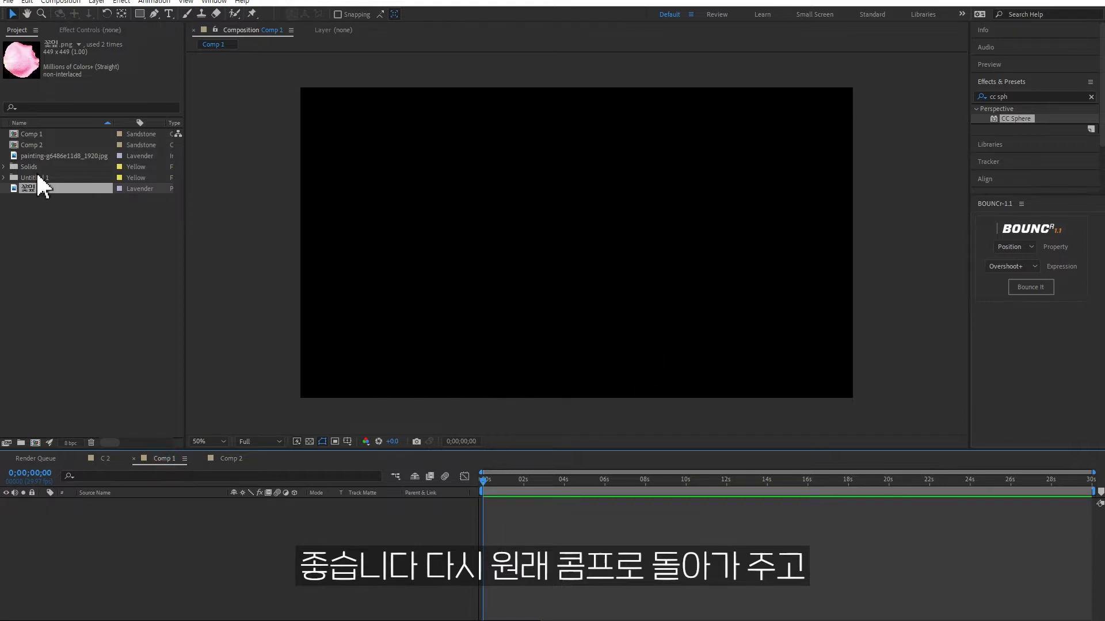
drag(33, 147, 278, 530)
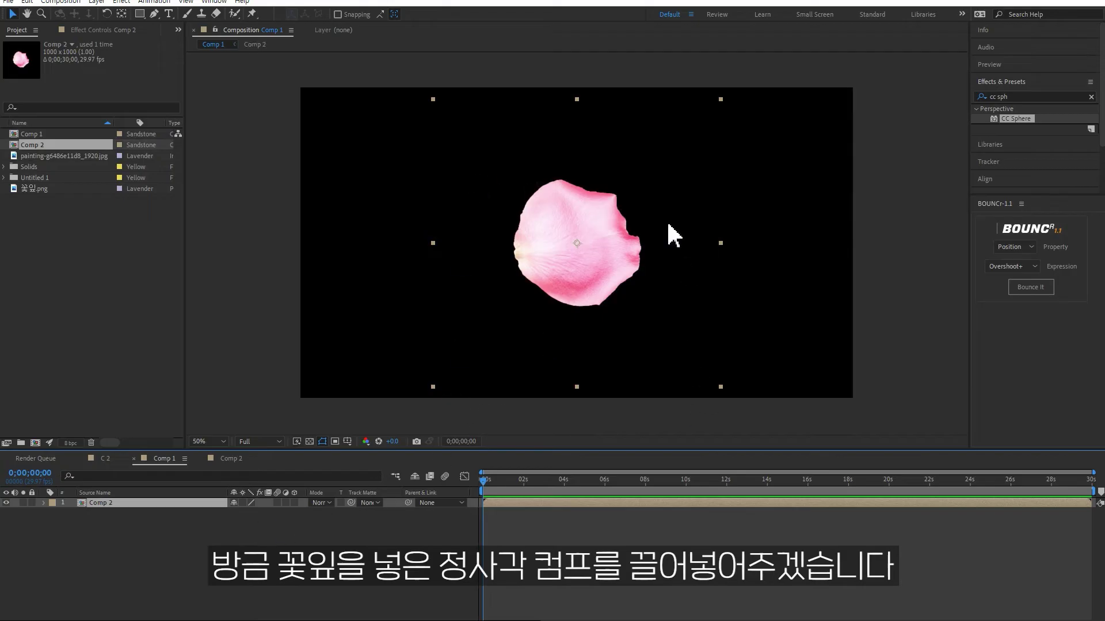
click(6, 503)
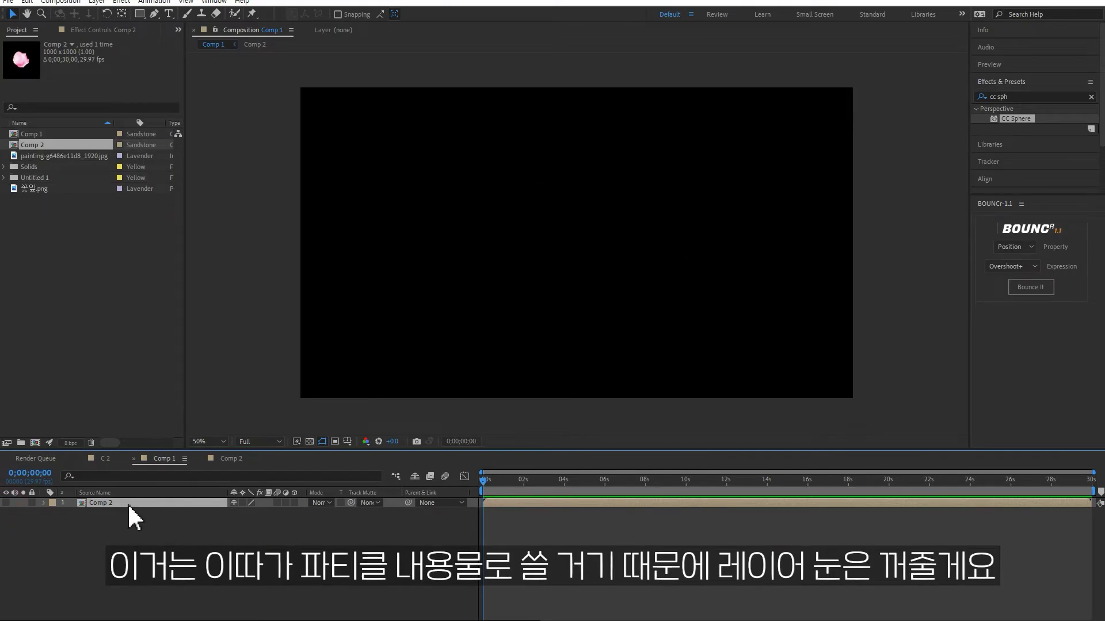
click(176, 531)
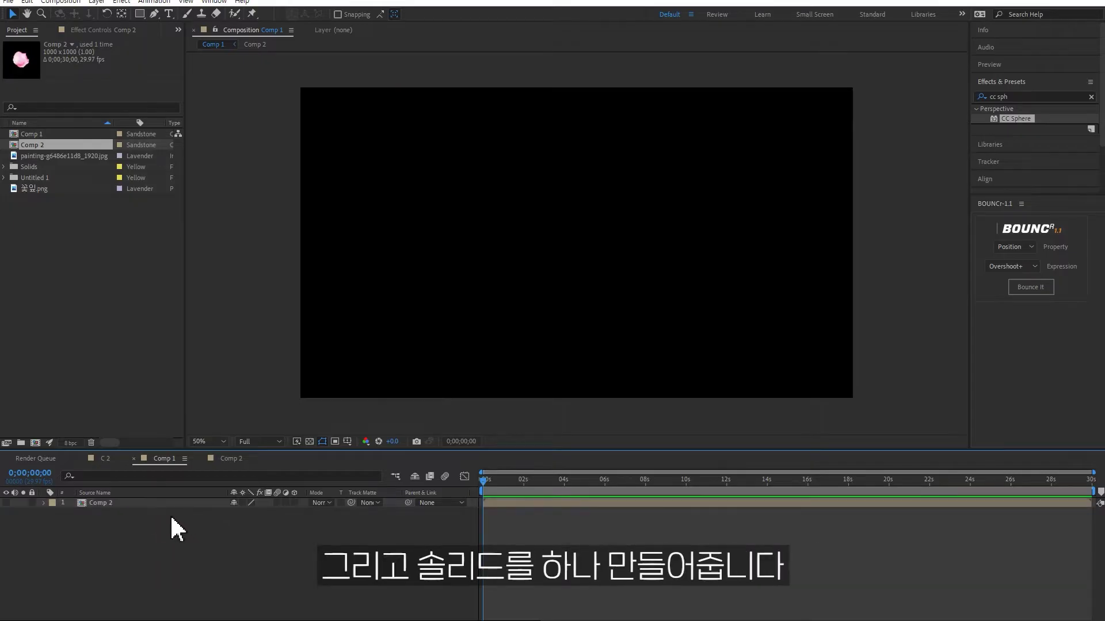
Add a white solid layer, White Solid 3, to Comp 1.
right_click(171, 518)
mouse_move(209, 376)
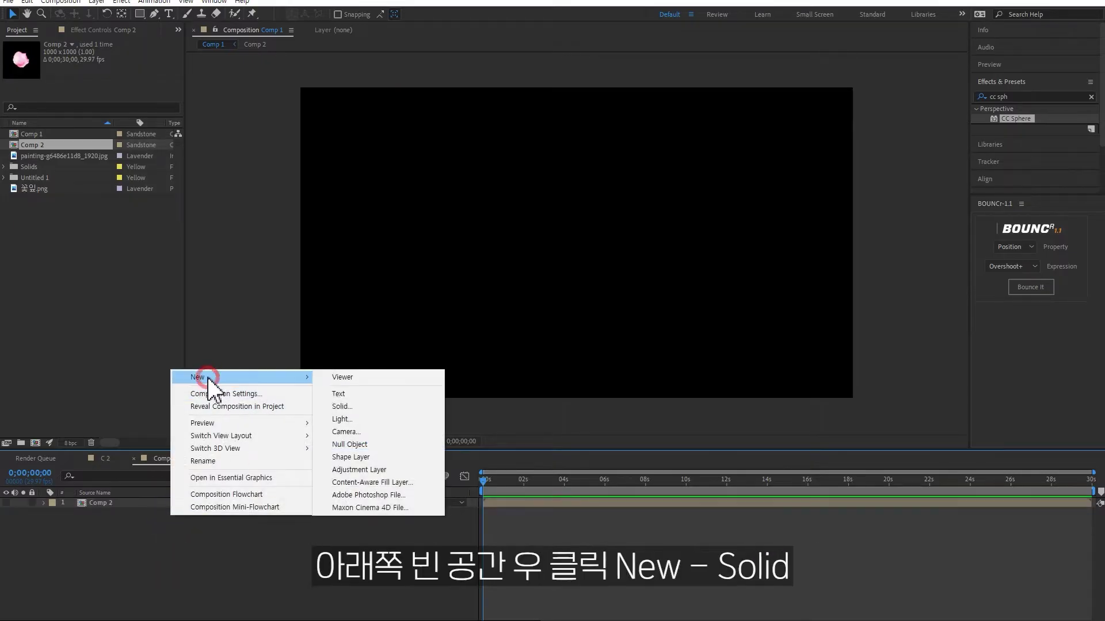
click(353, 406)
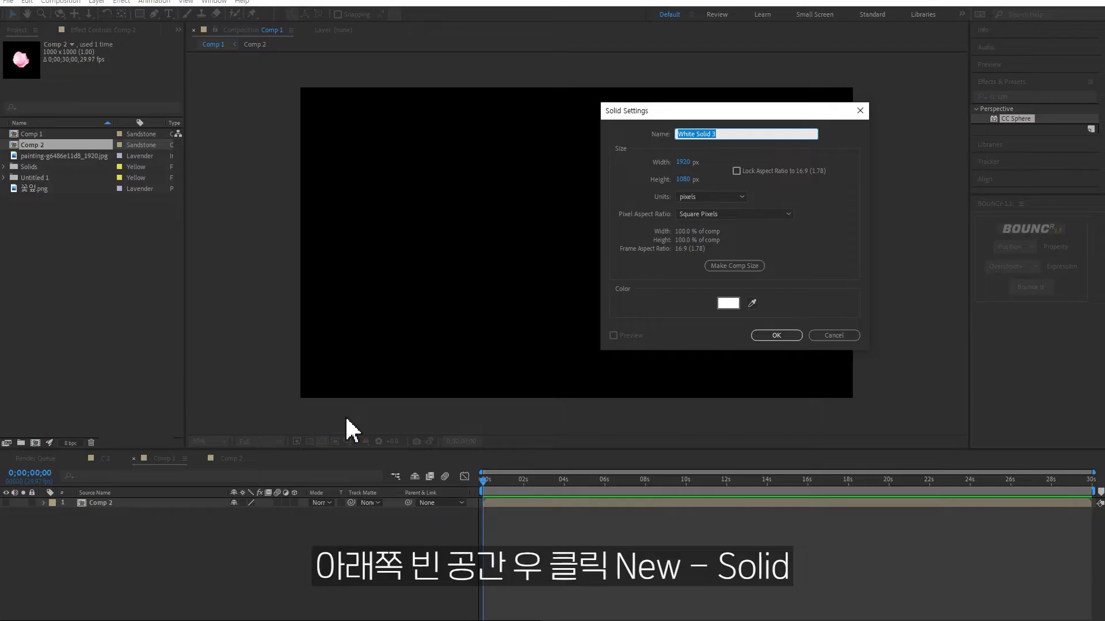
key(Return)
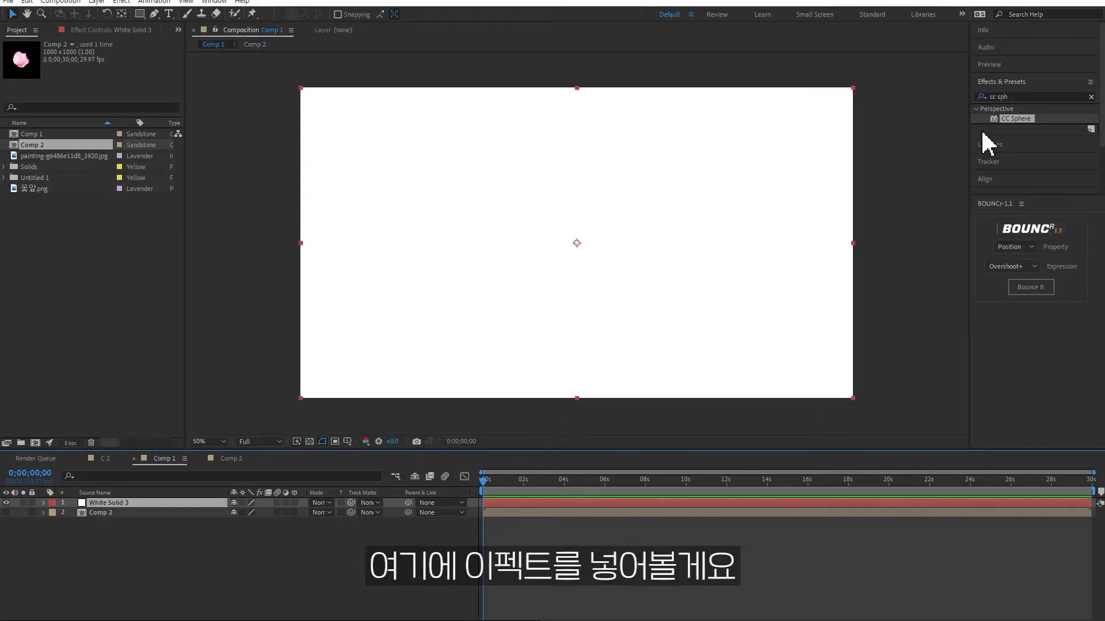
Apply CC Particle World to the solid and view the particles at 15 seconds.
click(1024, 93)
text(parti)
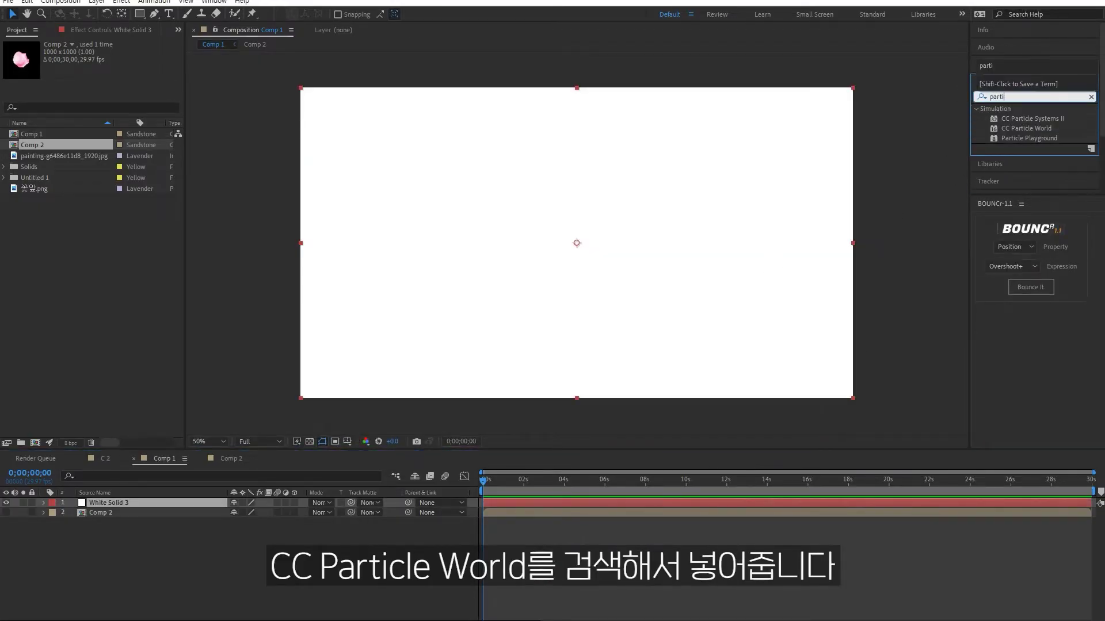
double_click(1025, 129)
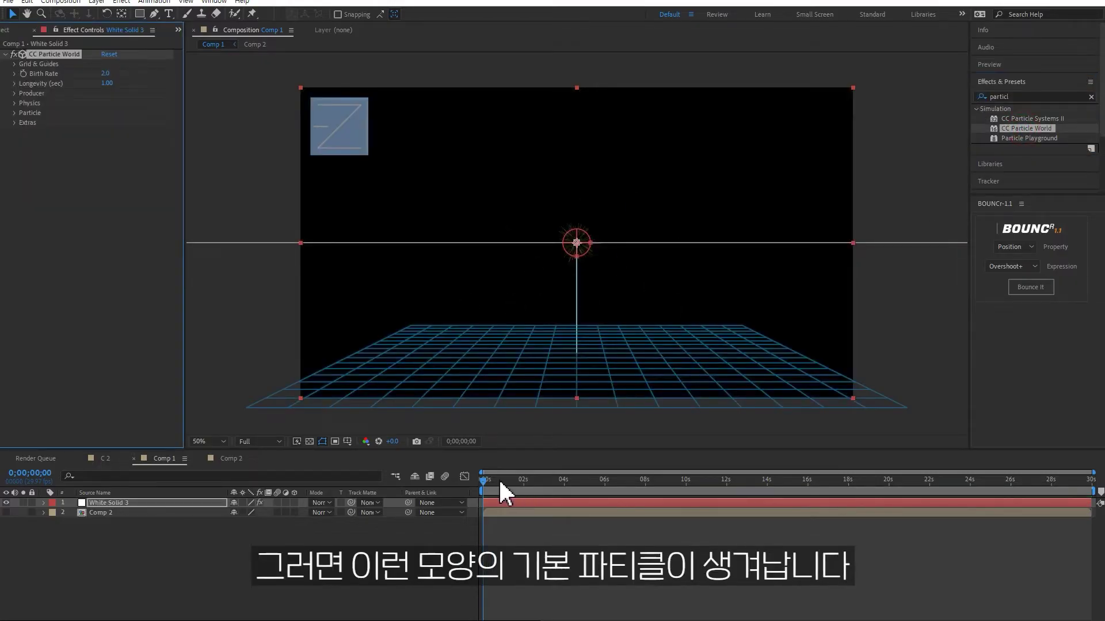
drag(499, 483, 810, 488)
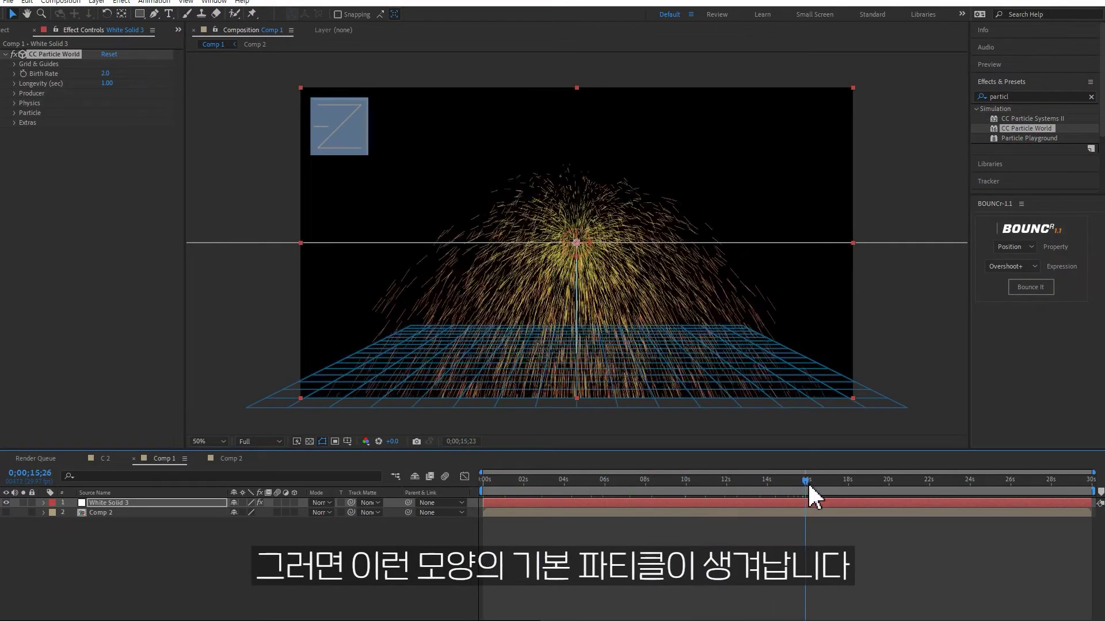
drag(810, 488, 786, 490)
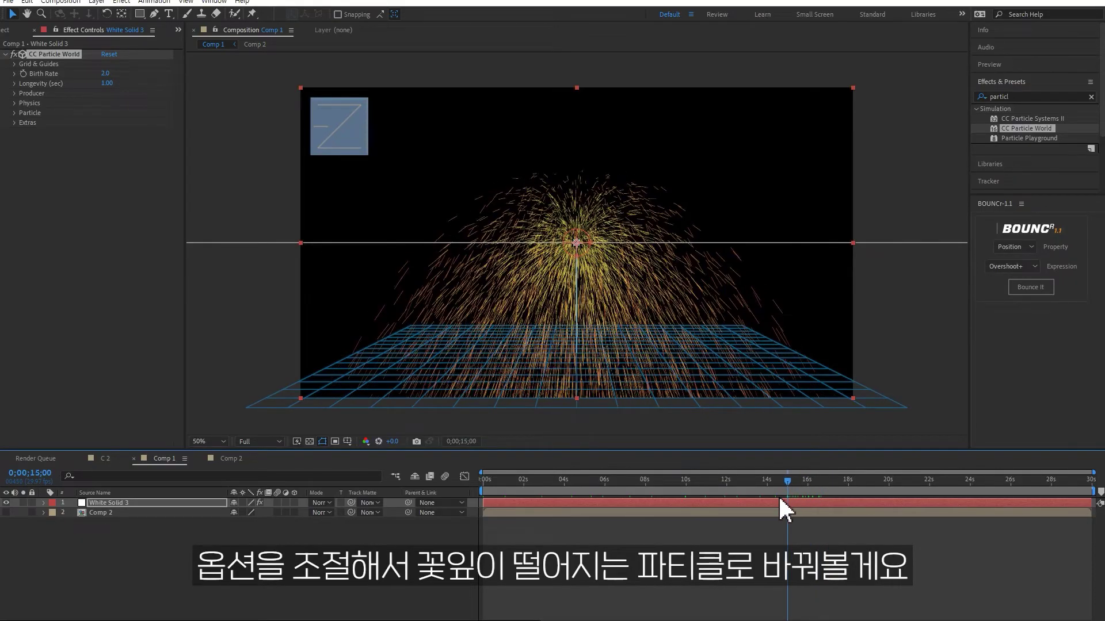
Set Particle Type to Textured TriPolygon with Comp 2 as texture layer, checking at 17;23.
click(14, 112)
click(102, 122)
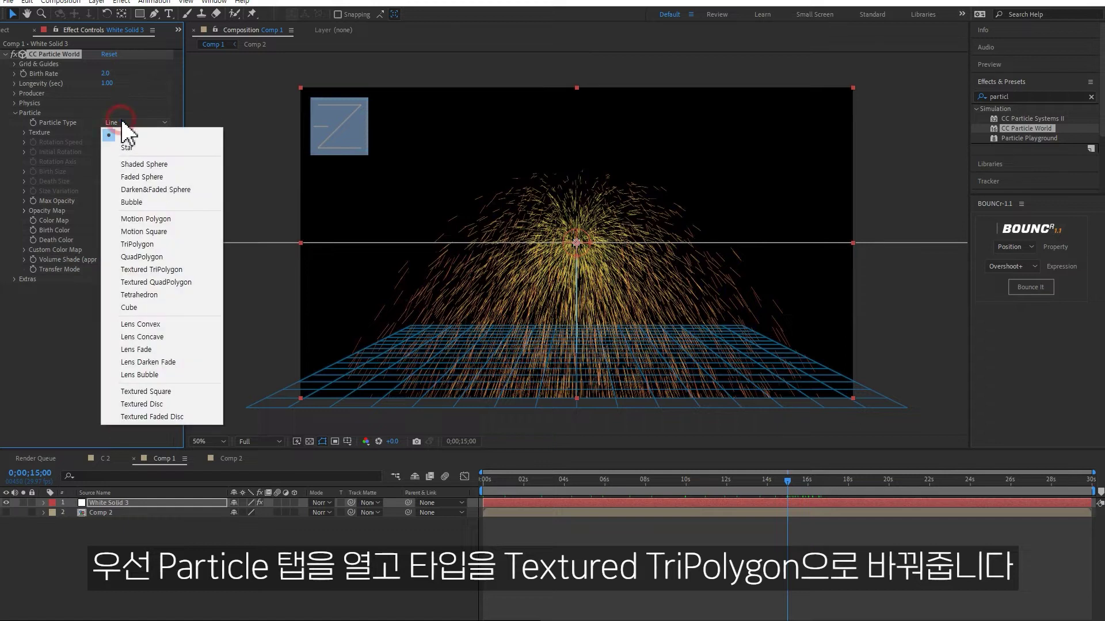
click(174, 270)
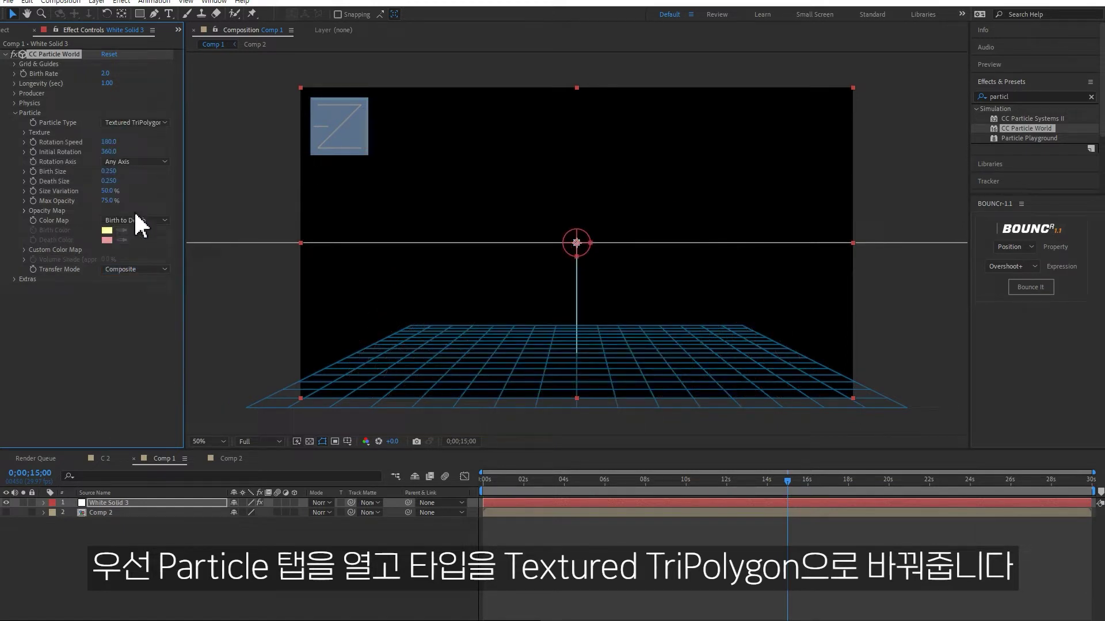
click(24, 132)
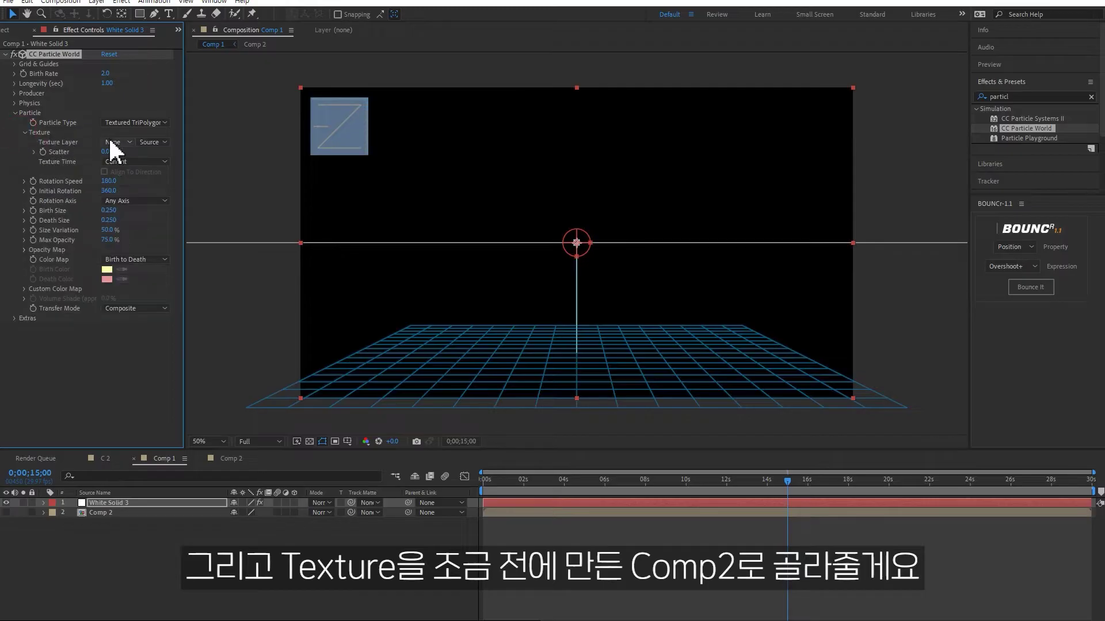
click(120, 144)
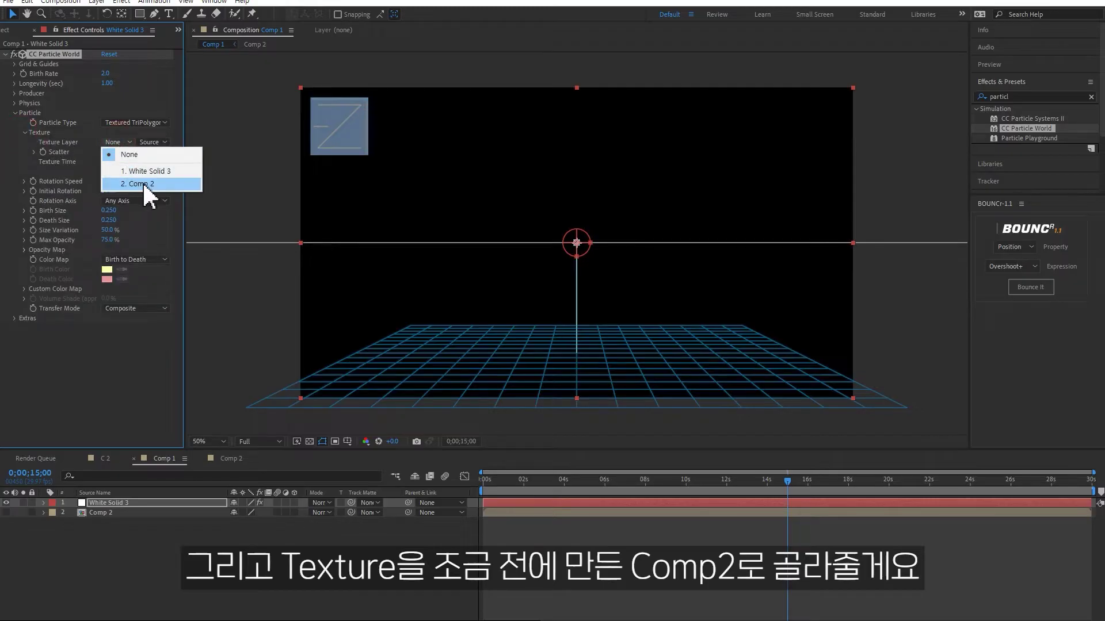
click(144, 185)
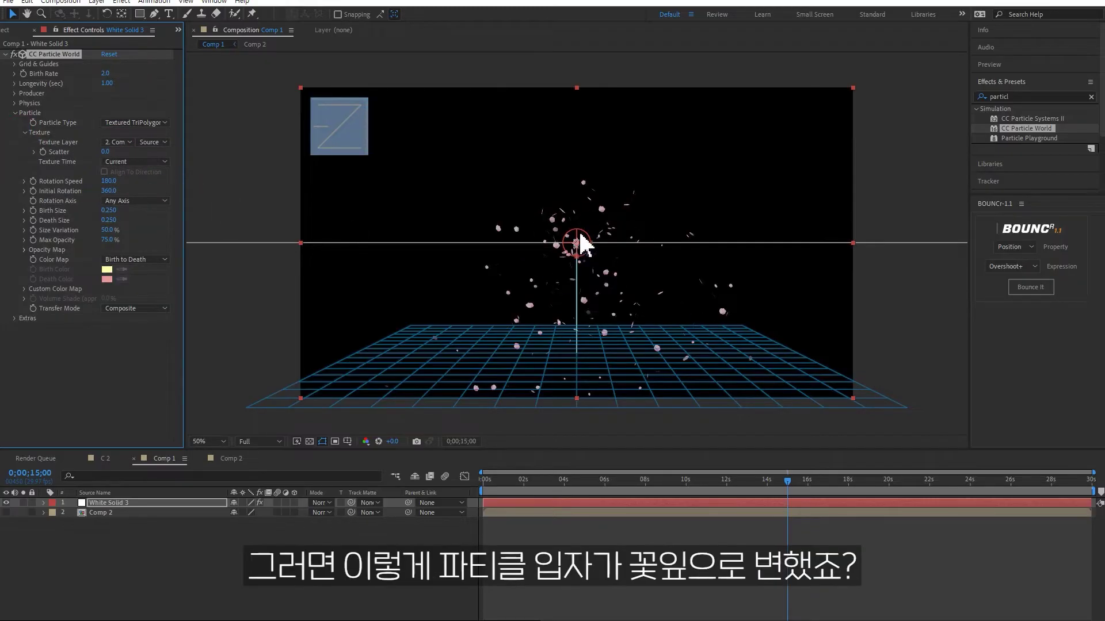
drag(787, 481, 845, 491)
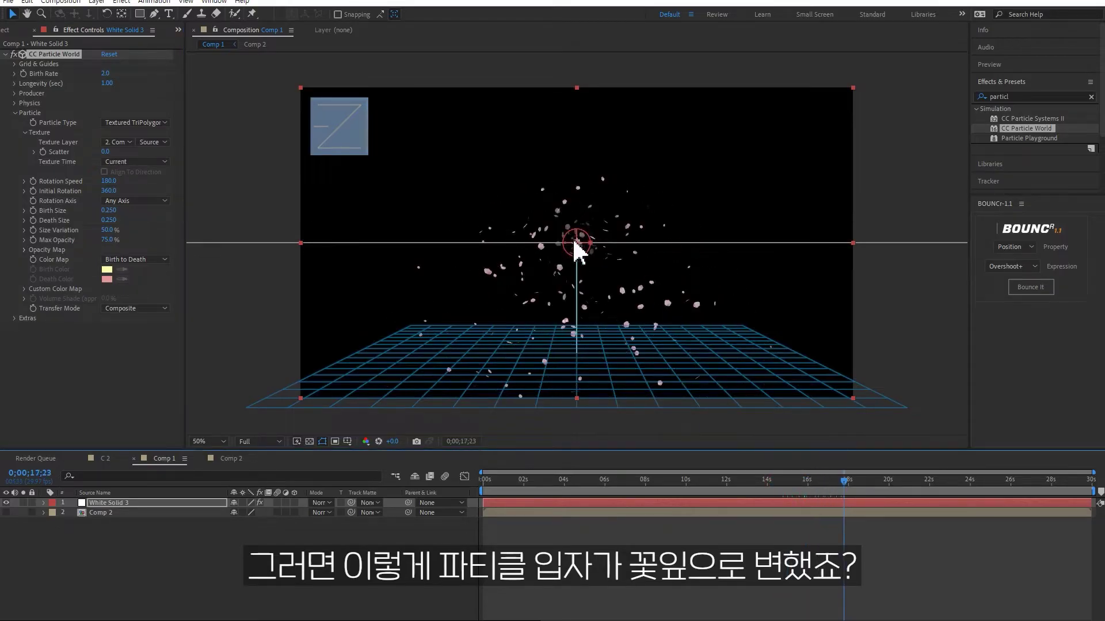
Set the emitter Producer Radius X to 0.865 and Position Y to -0.36.
click(15, 111)
click(14, 93)
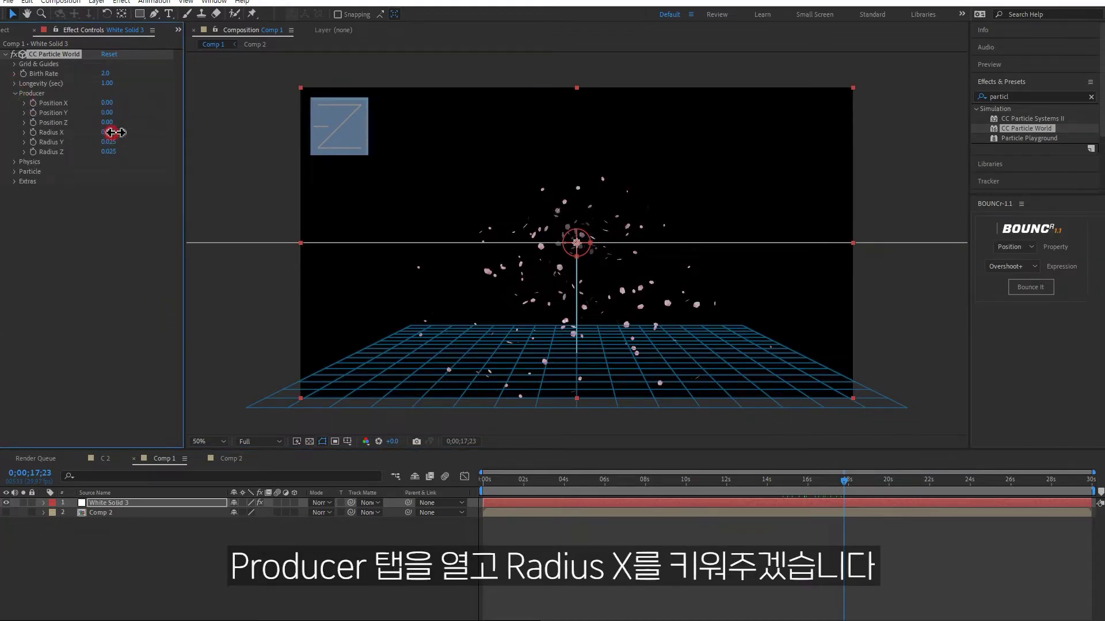
drag(112, 133, 157, 131)
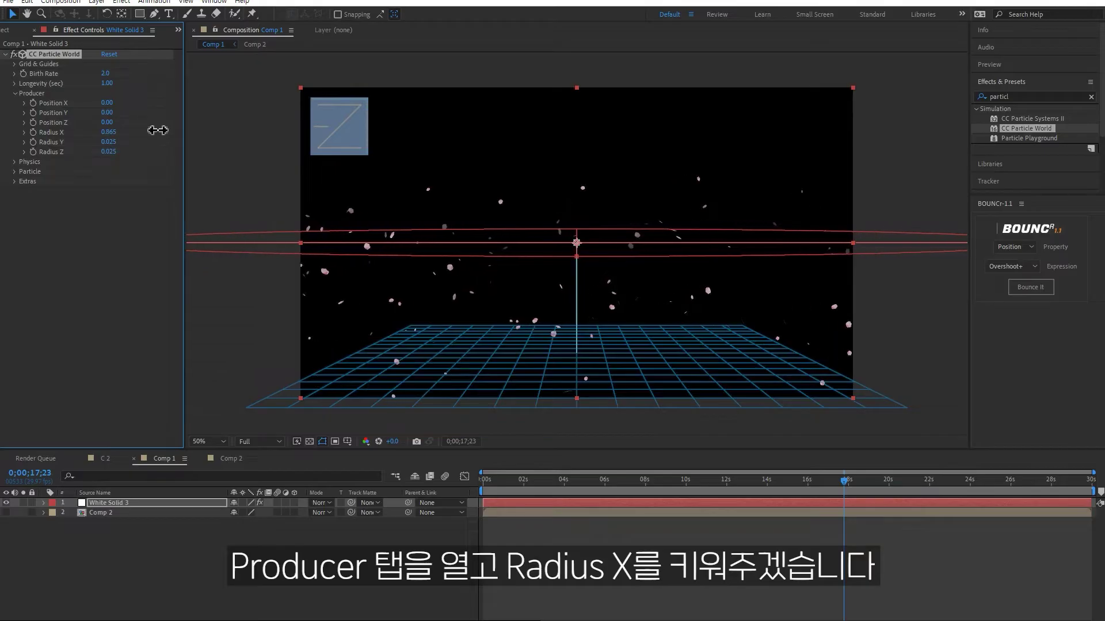
drag(108, 113, 85, 111)
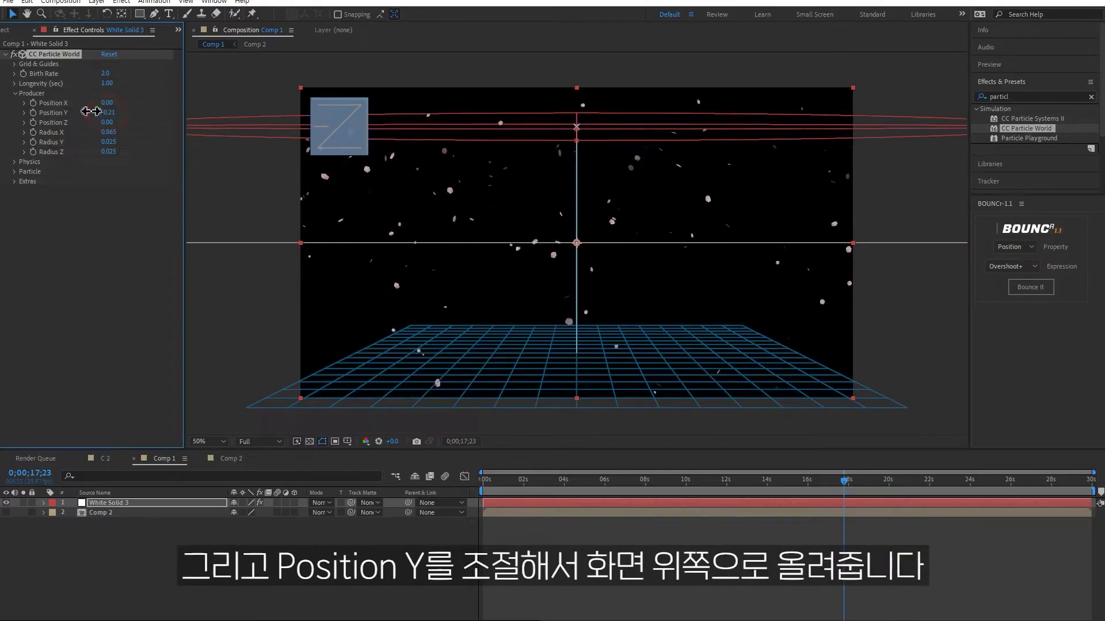
Preview the petal fall from about the 9-second mark.
drag(488, 486, 685, 501)
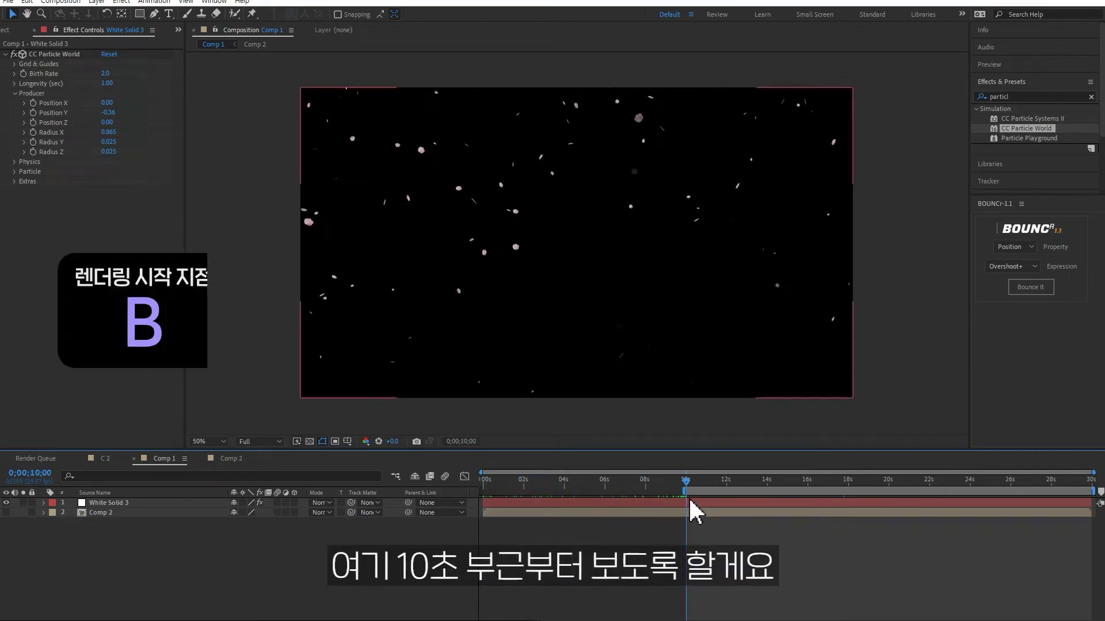
key(space)
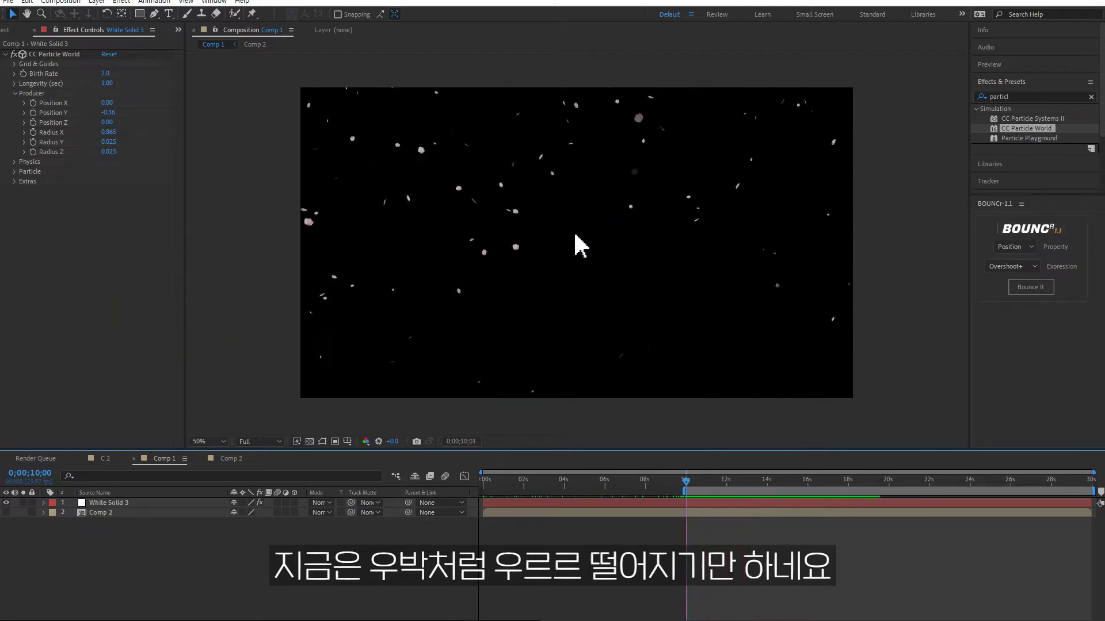
key(space)
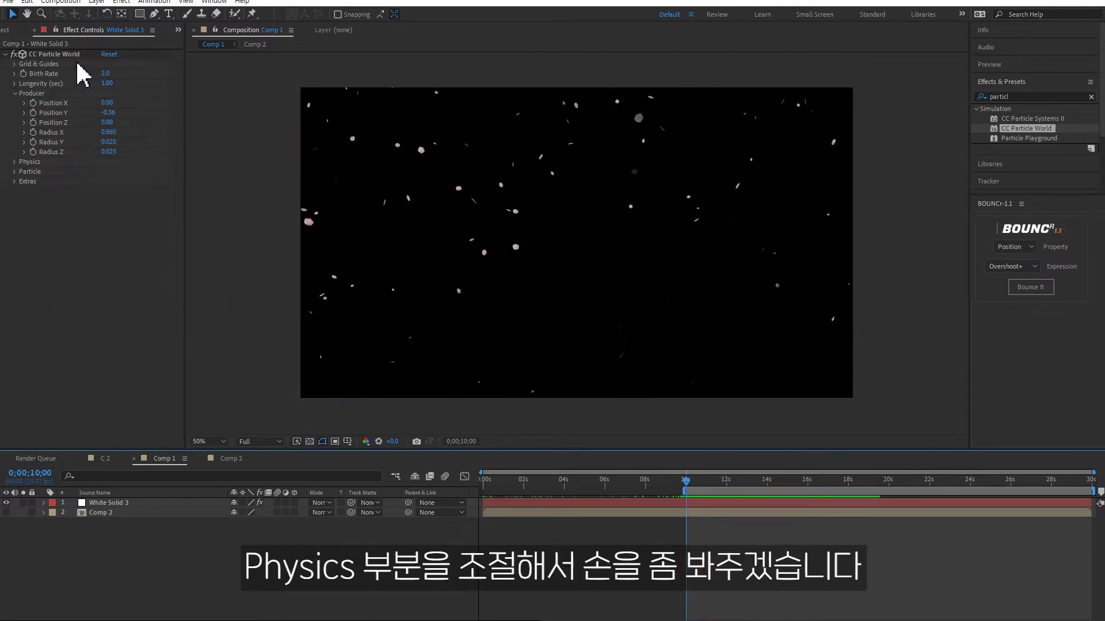
In the Physics settings, set particle Velocity to 0.
click(15, 94)
click(14, 103)
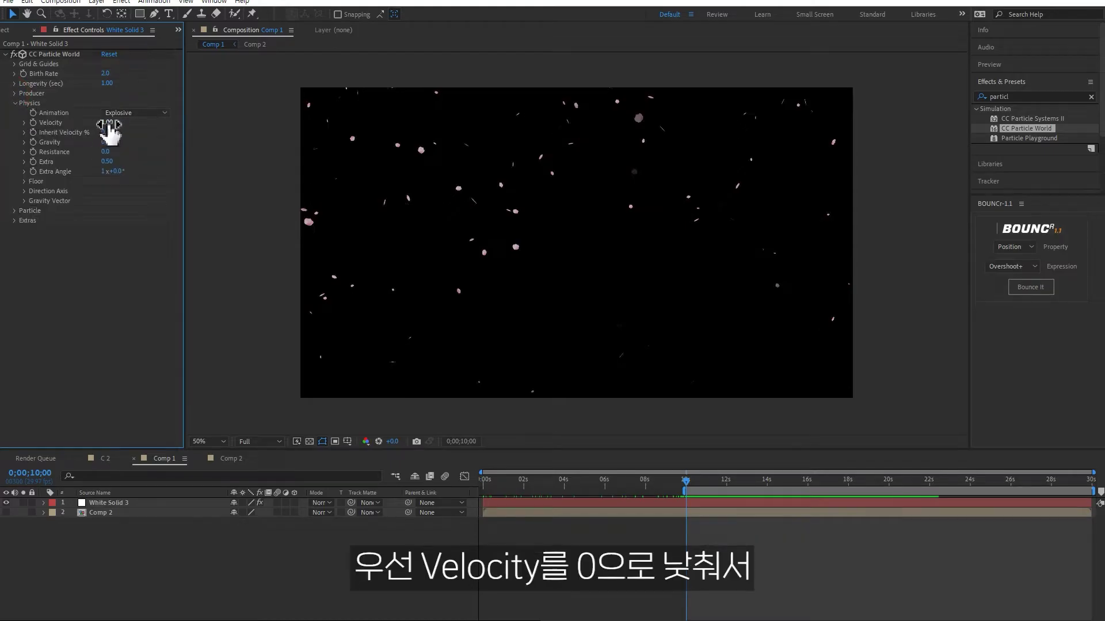
click(107, 123)
click(119, 320)
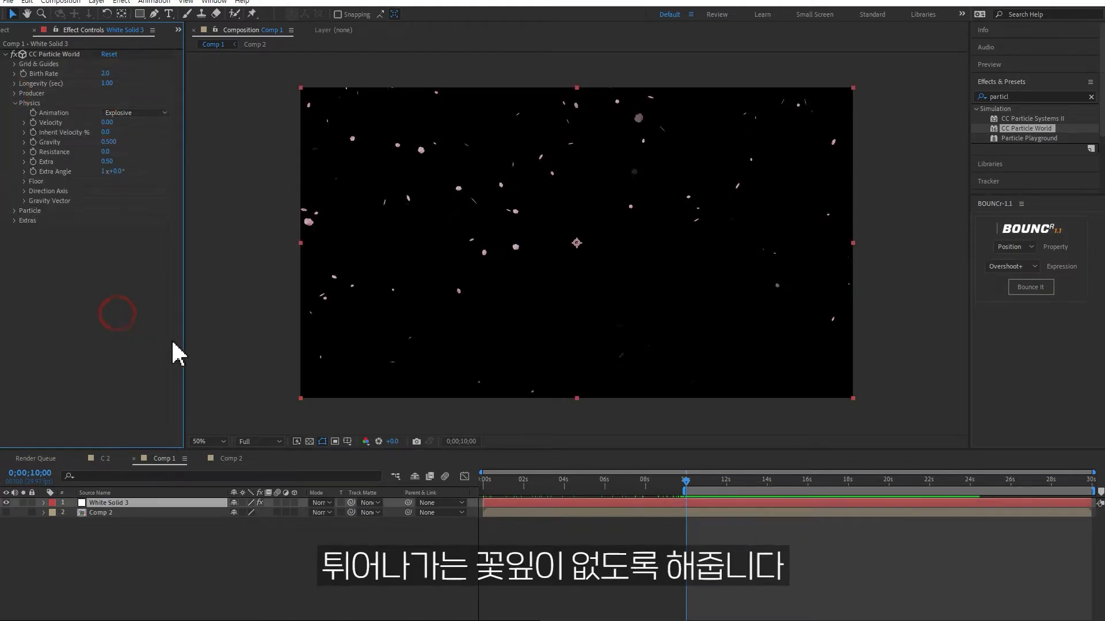
click(813, 586)
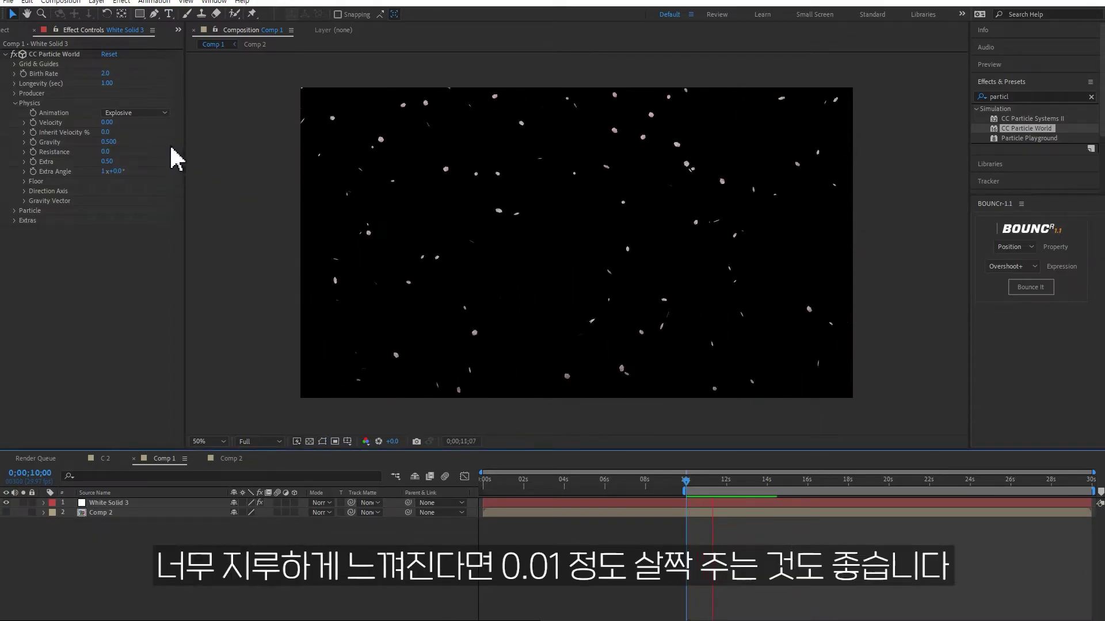
Change Velocity to 0.01 and set Gravity to 0.01.
click(110, 122)
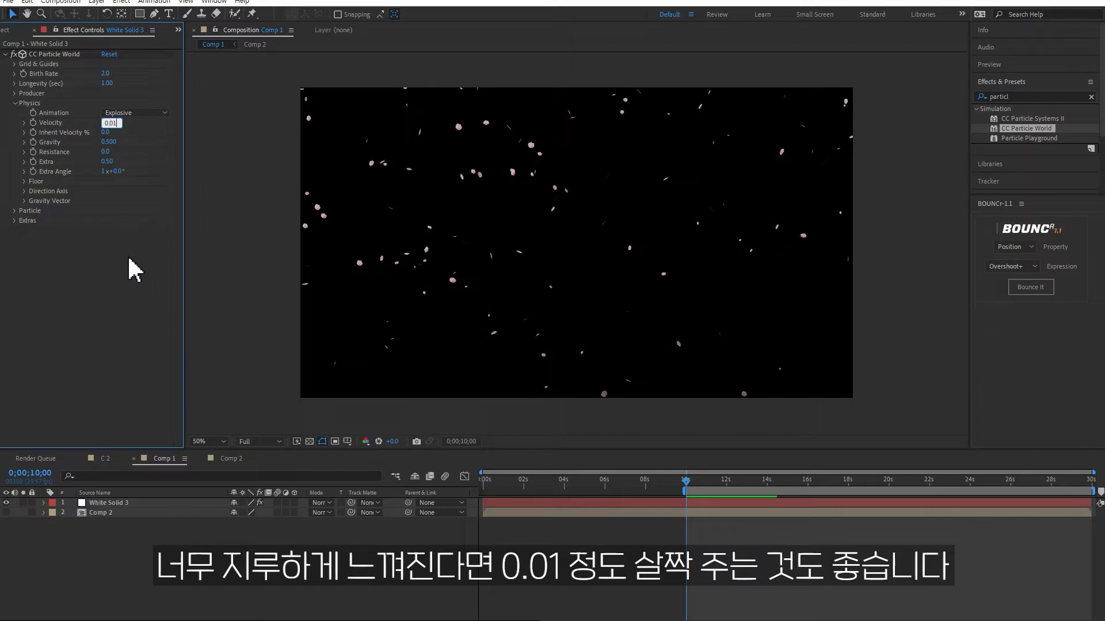
text(1)
key(Return)
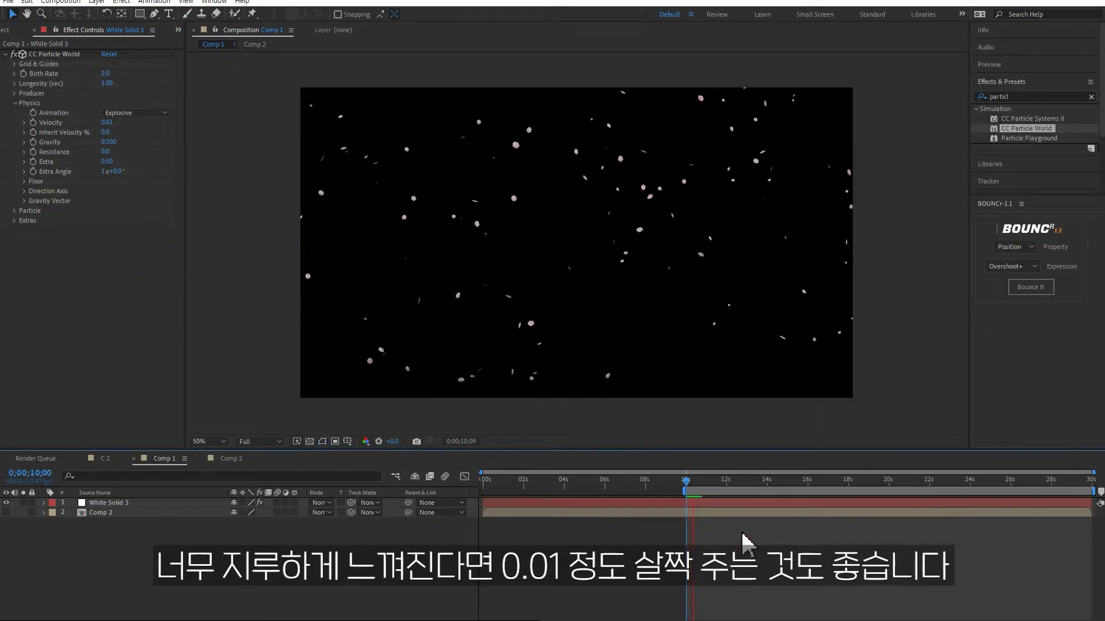
key(space)
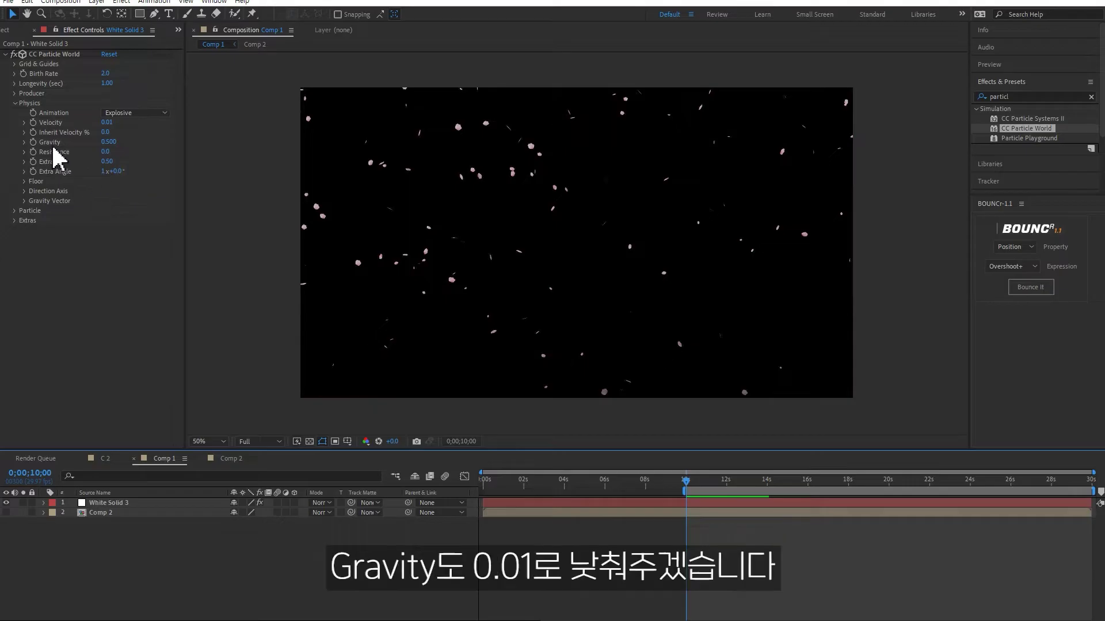
click(109, 142)
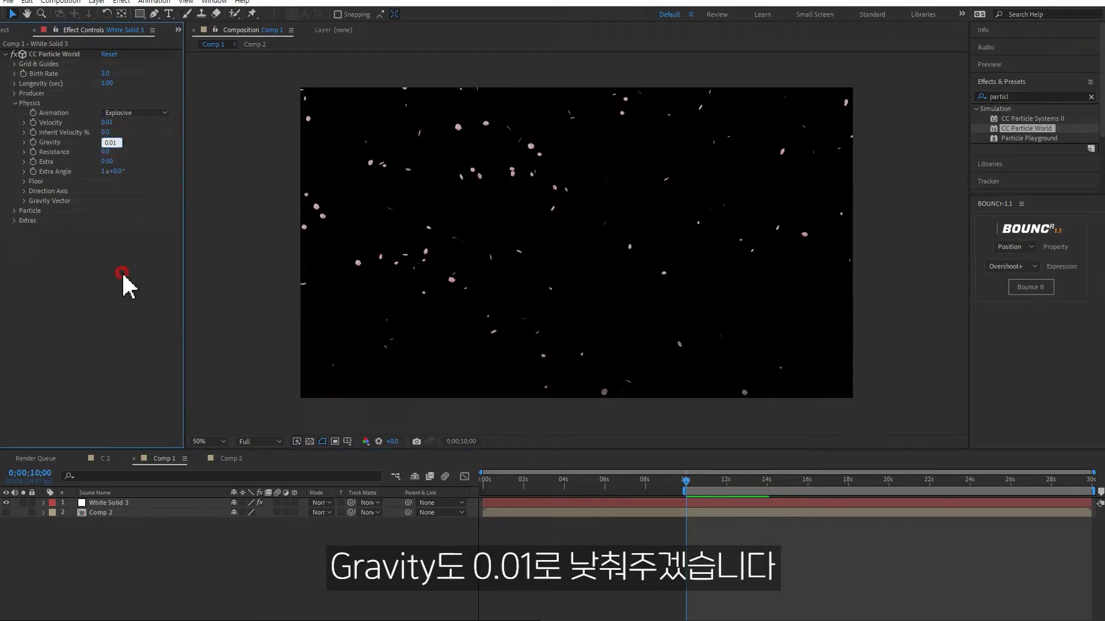
key(Return)
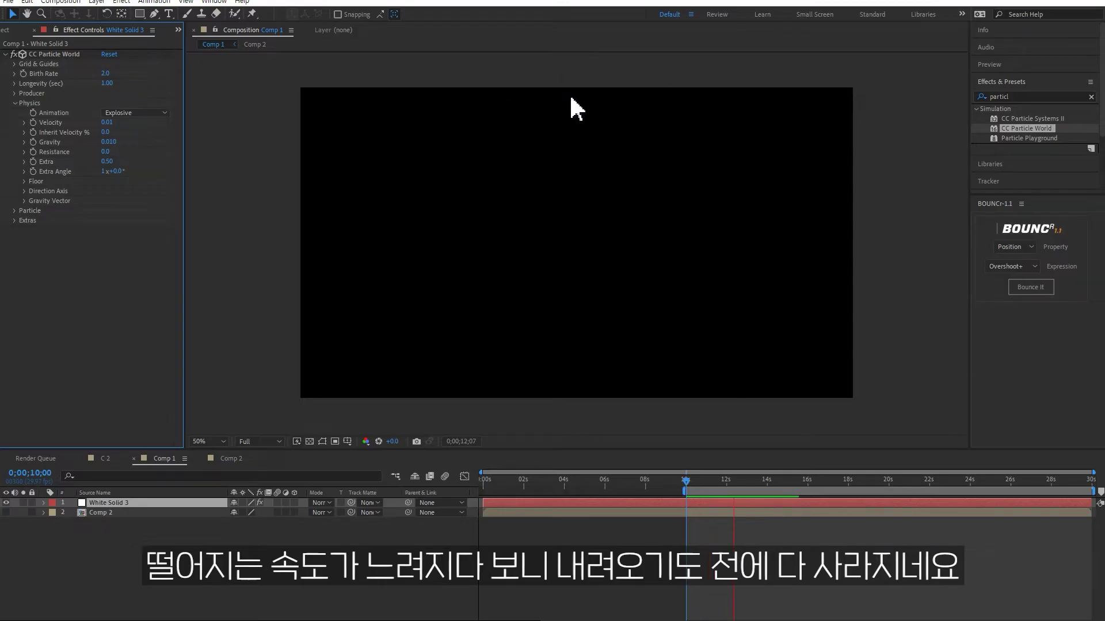
Set particle Longevity to 10 seconds.
click(109, 84)
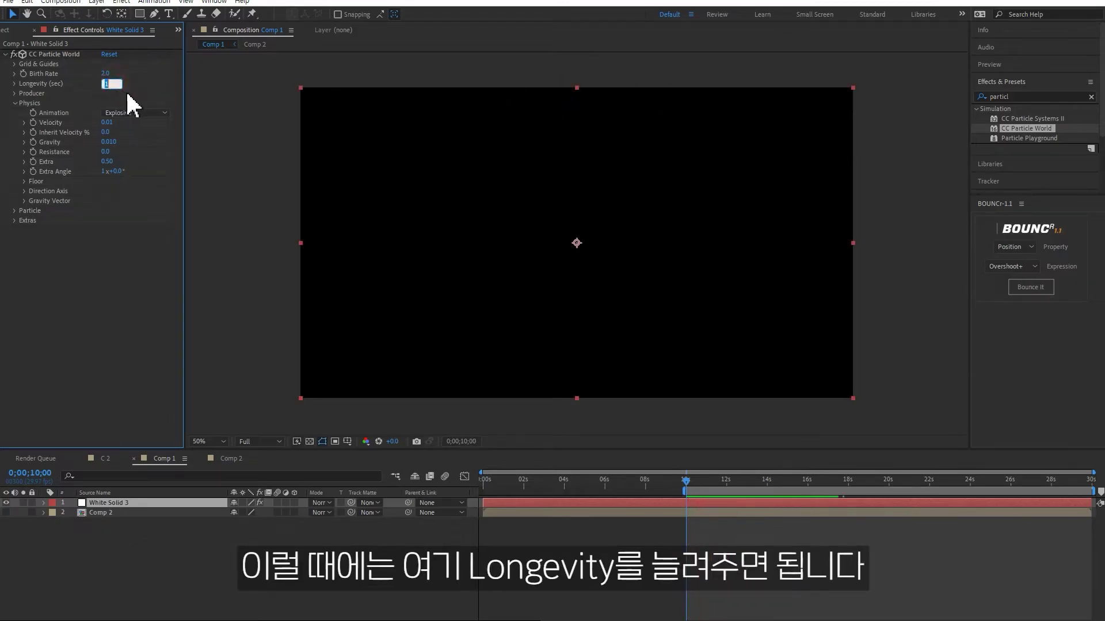
click(93, 292)
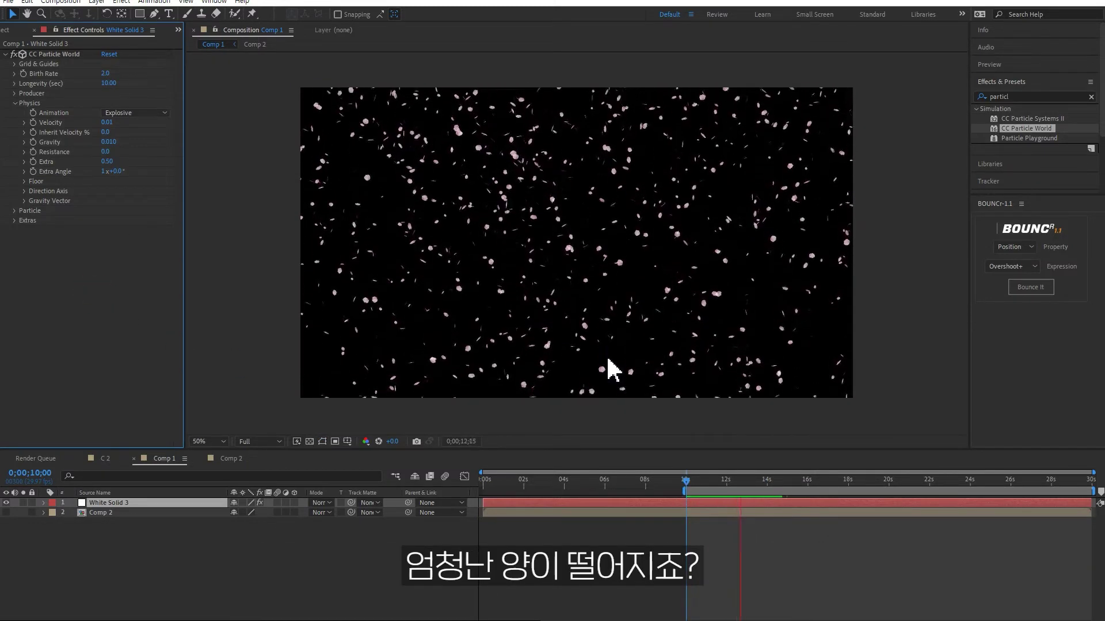
key(space)
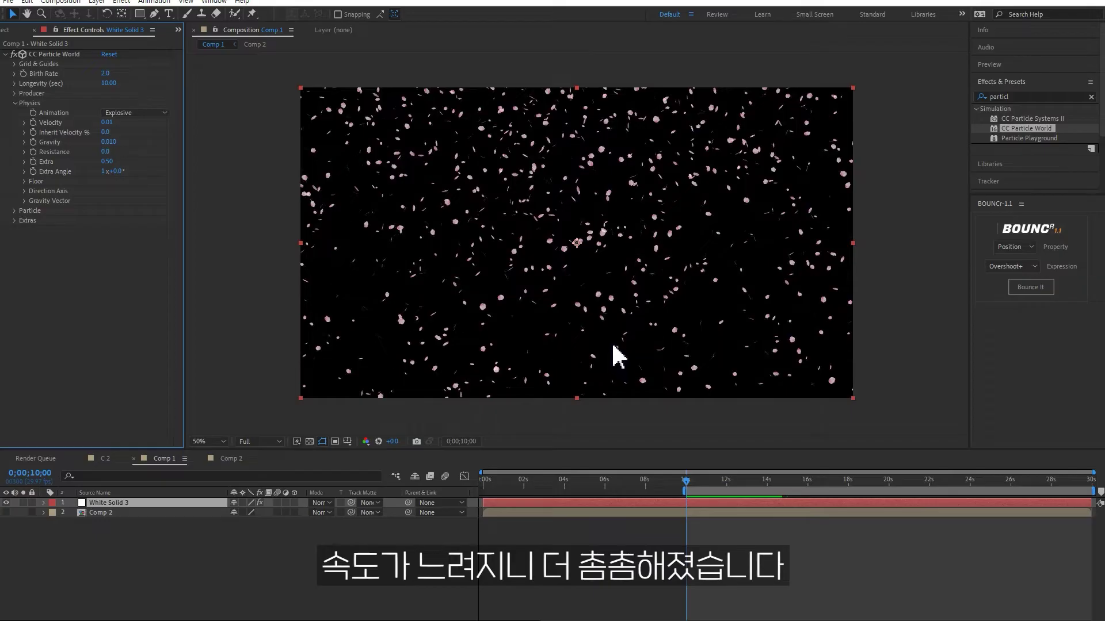
Lower Birth Rate to 0.2 and preview the sparser petal fall.
click(106, 73)
text(0.2)
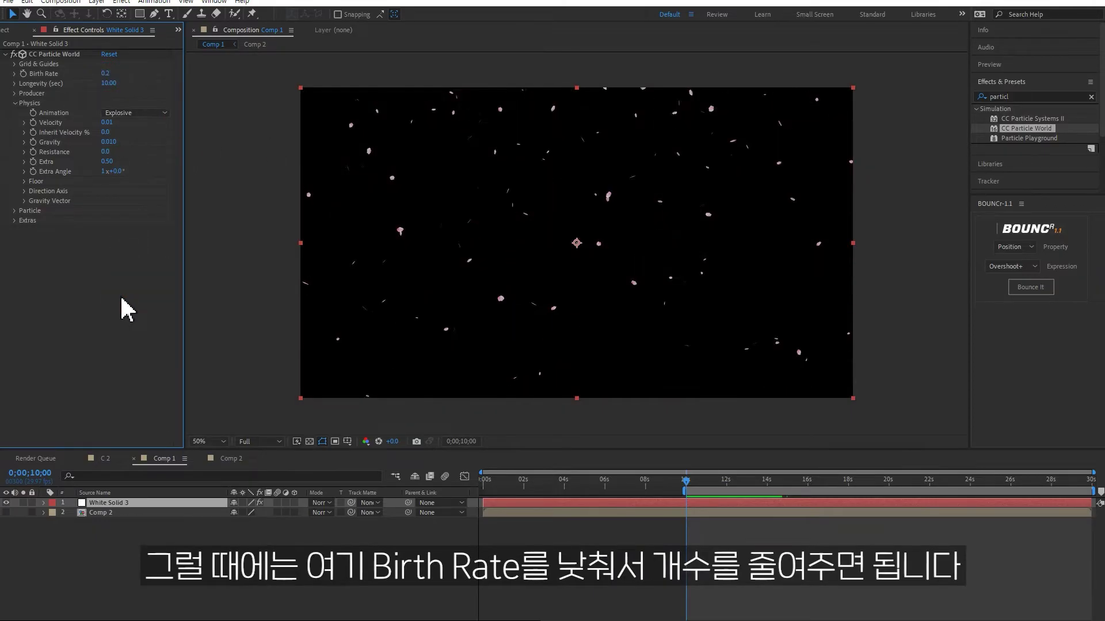
key(space)
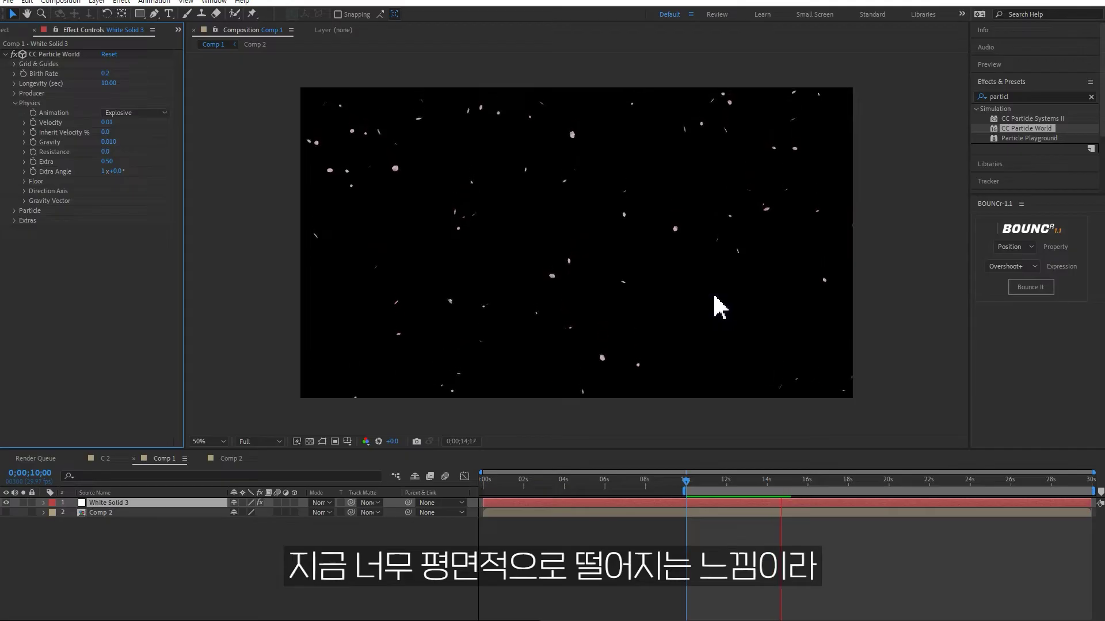
key(space)
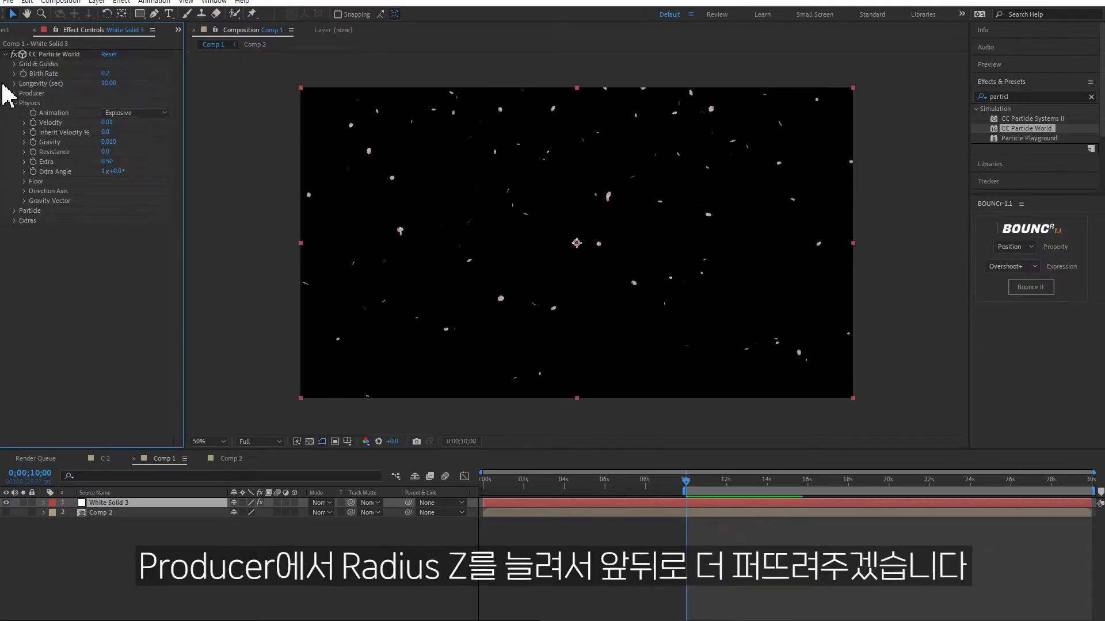
Raise the emitter Radius Z to 0.575, then show only the Particle settings.
click(13, 93)
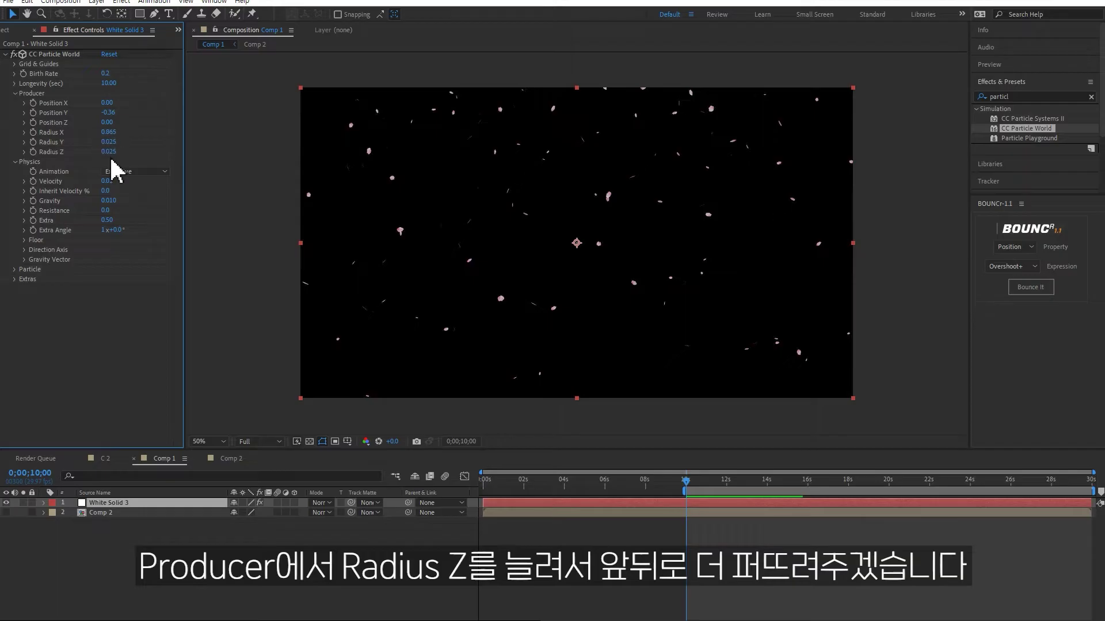
drag(109, 152, 133, 145)
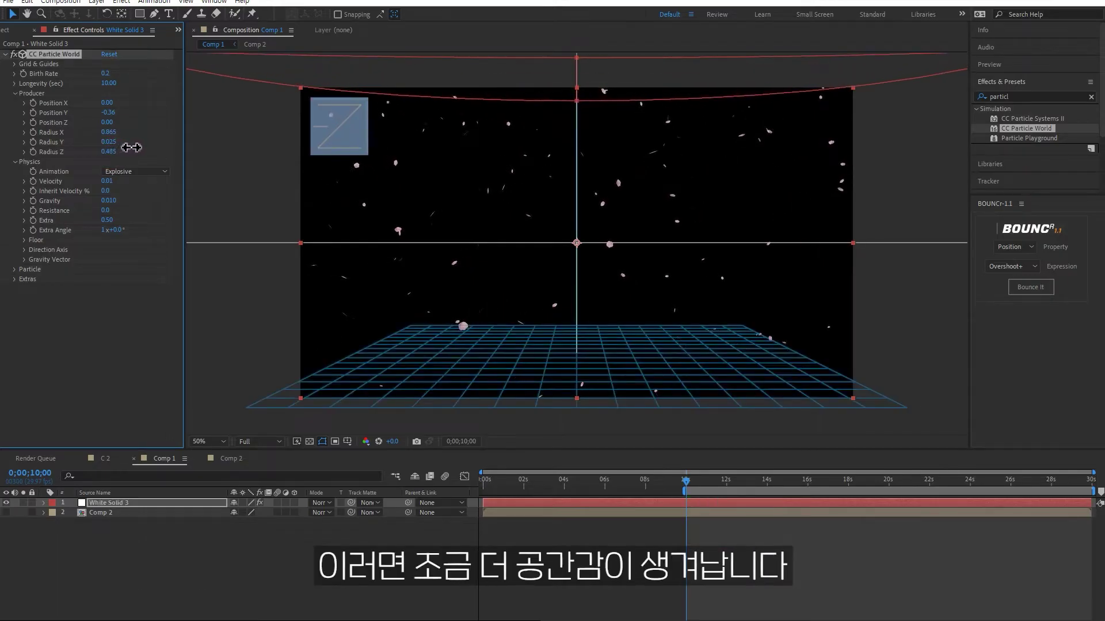
click(15, 94)
click(15, 103)
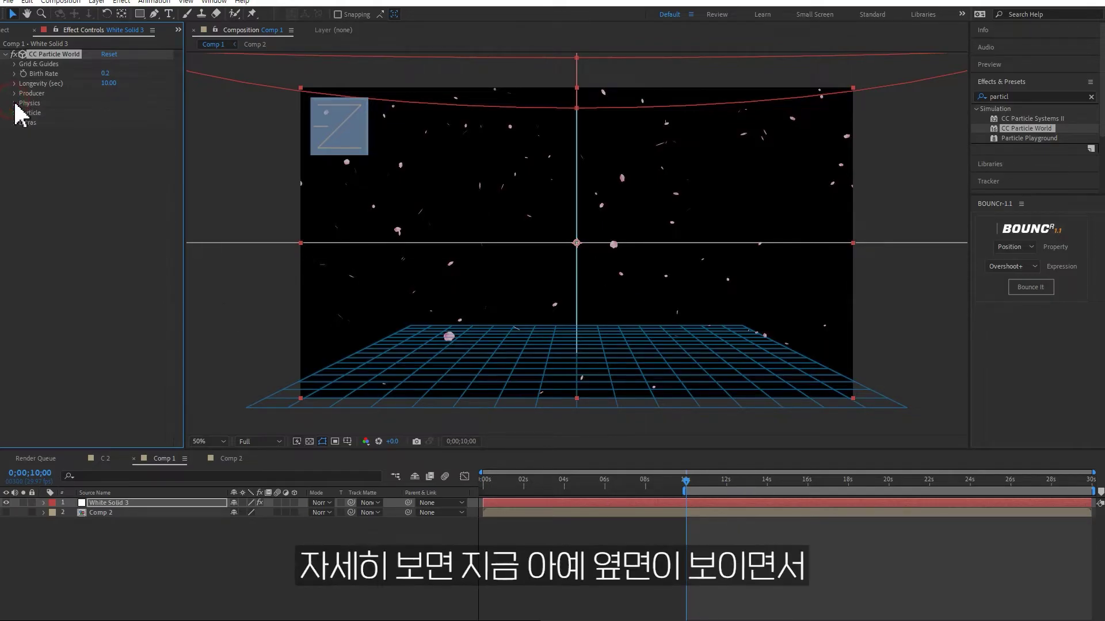
click(15, 112)
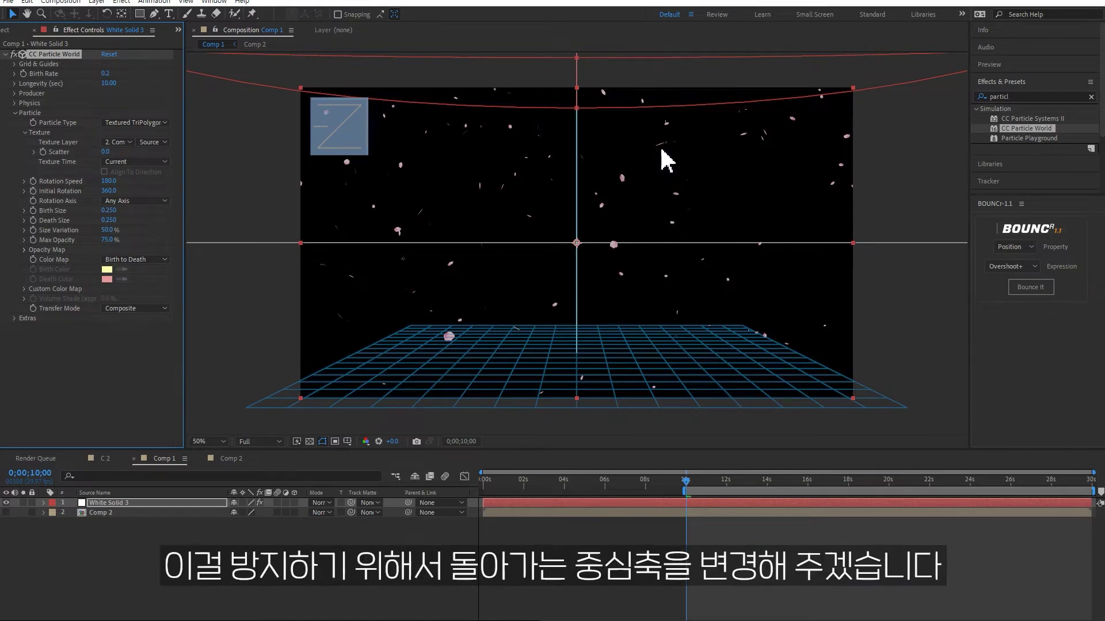
Set Rotation Axis to Z Axis, preview from 11;27, then open Comp 2.
click(156, 202)
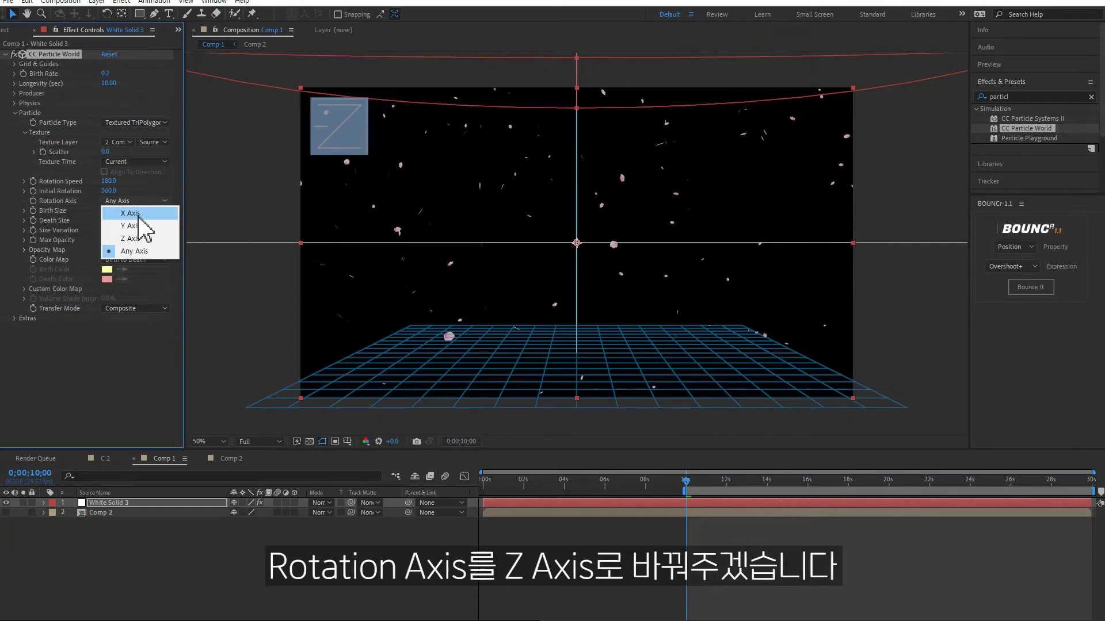
click(141, 238)
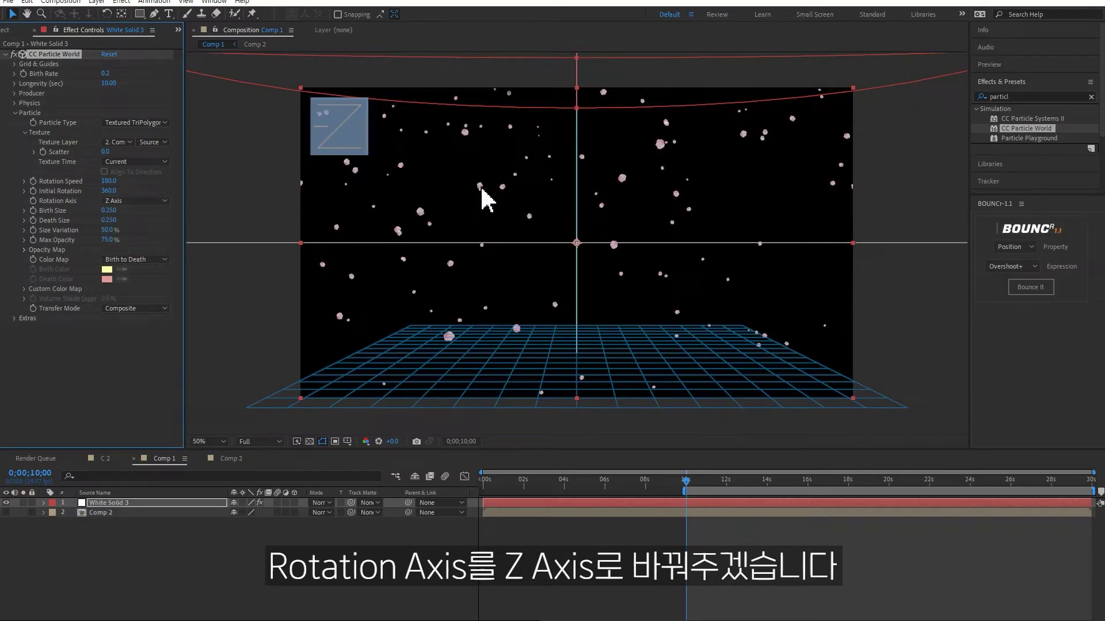
mouse_move(686, 481)
mouse_down()
mouse_move(730, 482)
mouse_move(717, 477)
mouse_up()
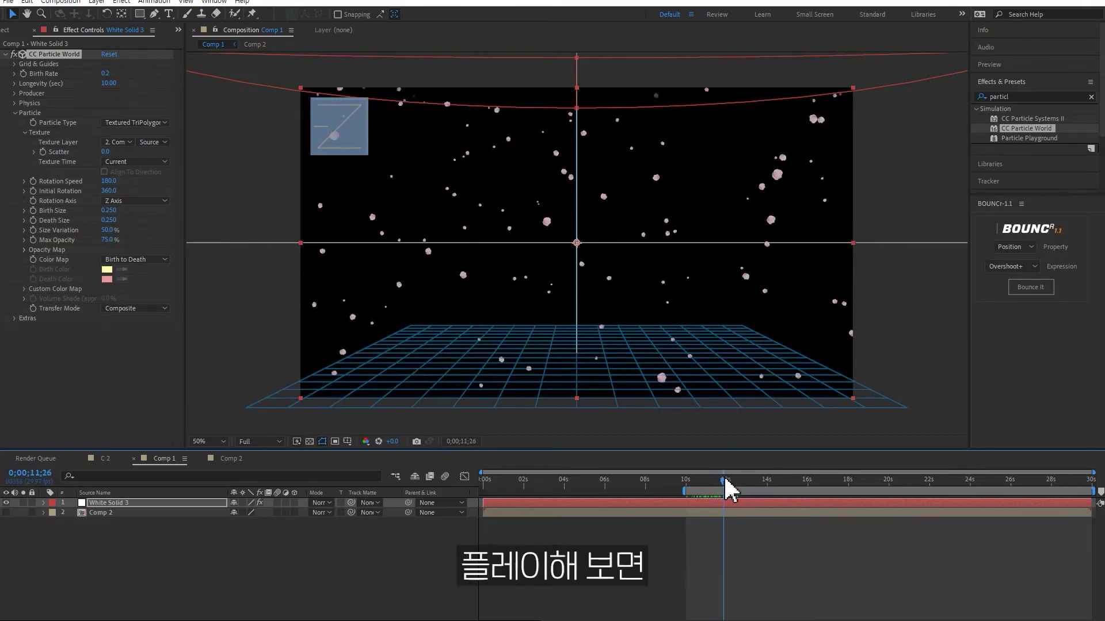
drag(716, 486, 724, 483)
key(space)
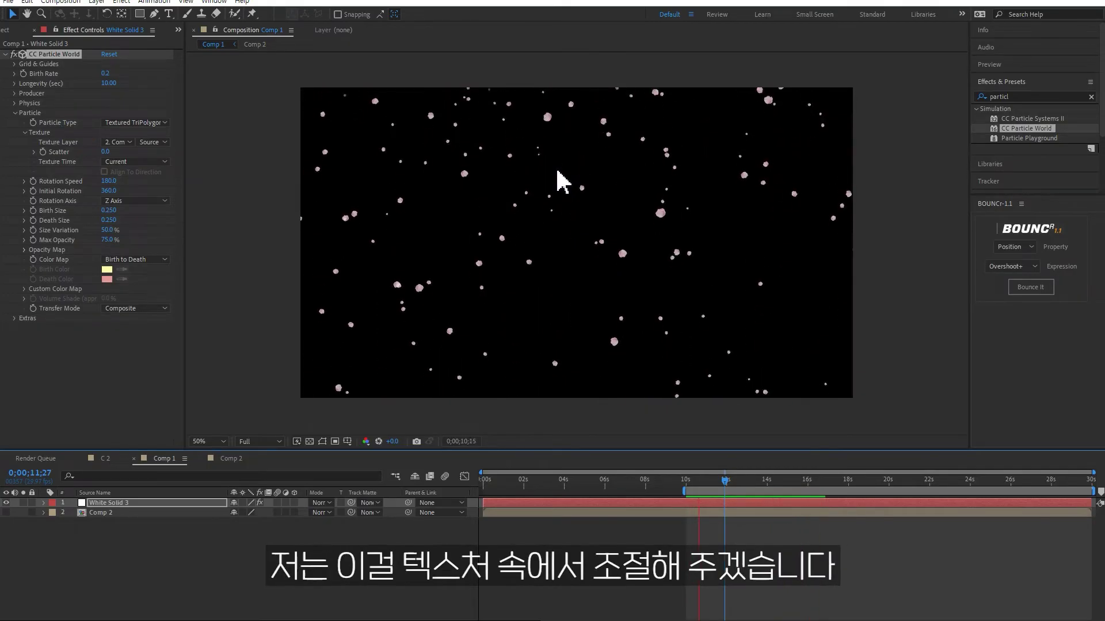
key(space)
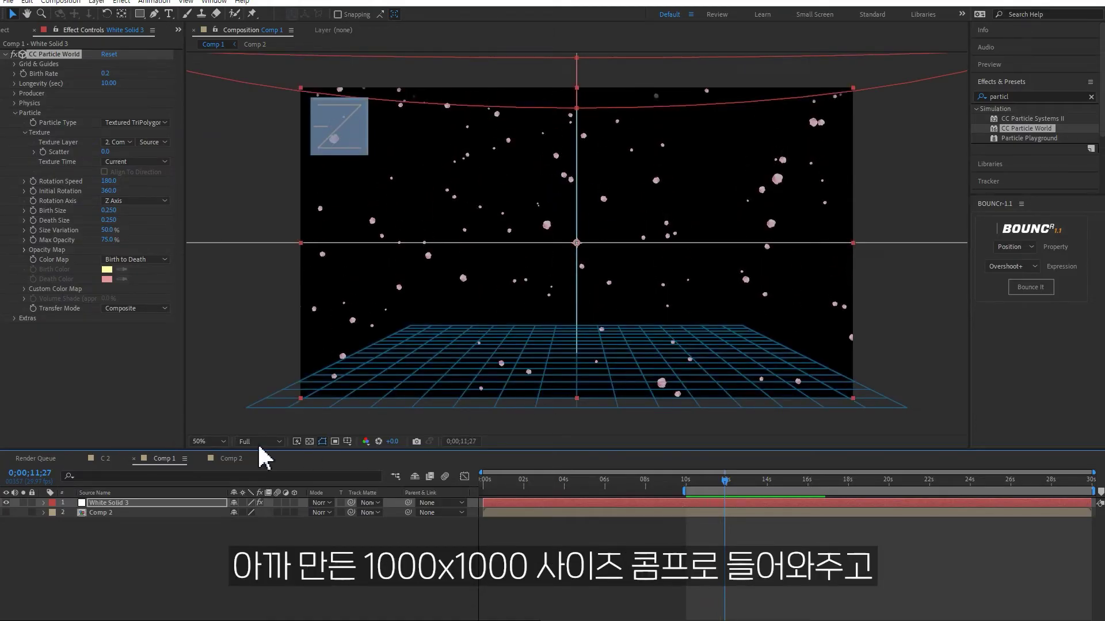
click(221, 459)
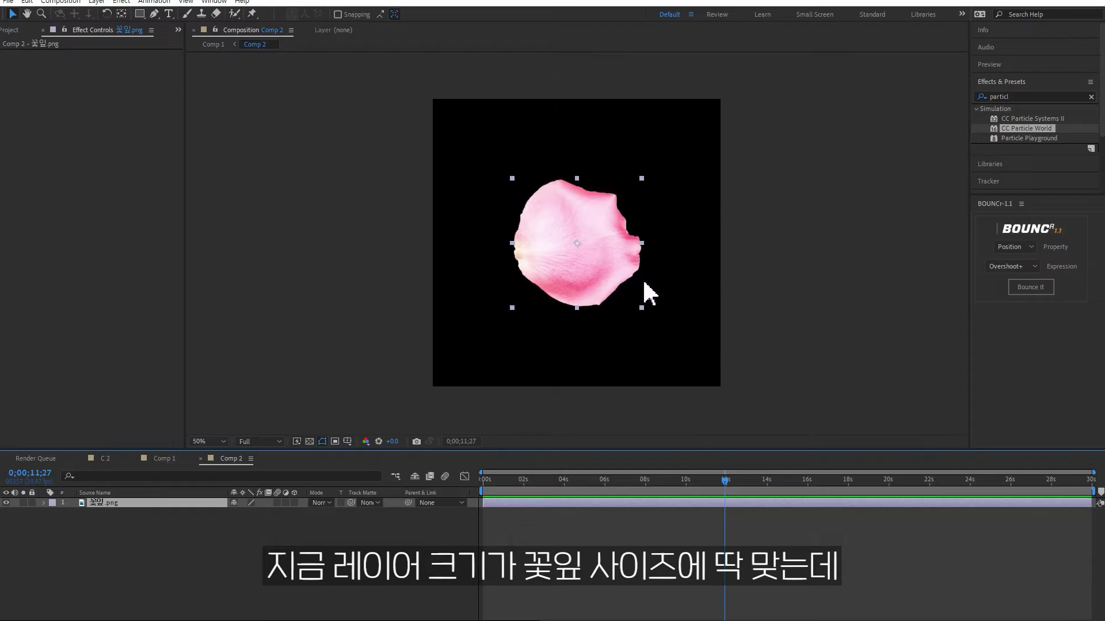
Pre-compose the petal layer, recentre it in Comp 2, and search effects for 'cc sphe'.
key(ctrl+shift+c)
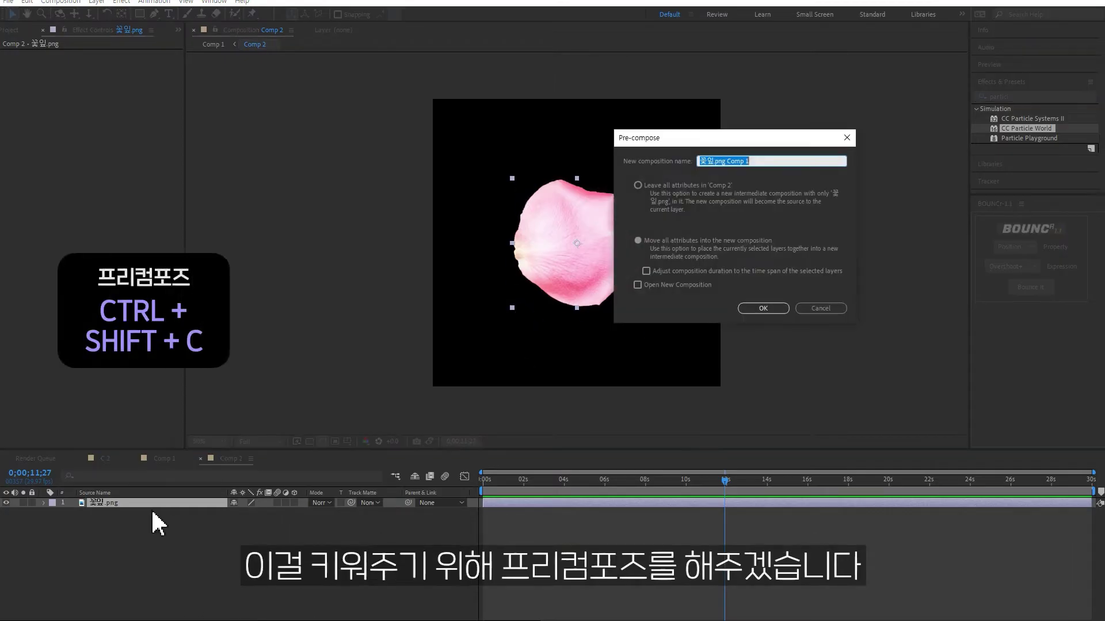
click(748, 309)
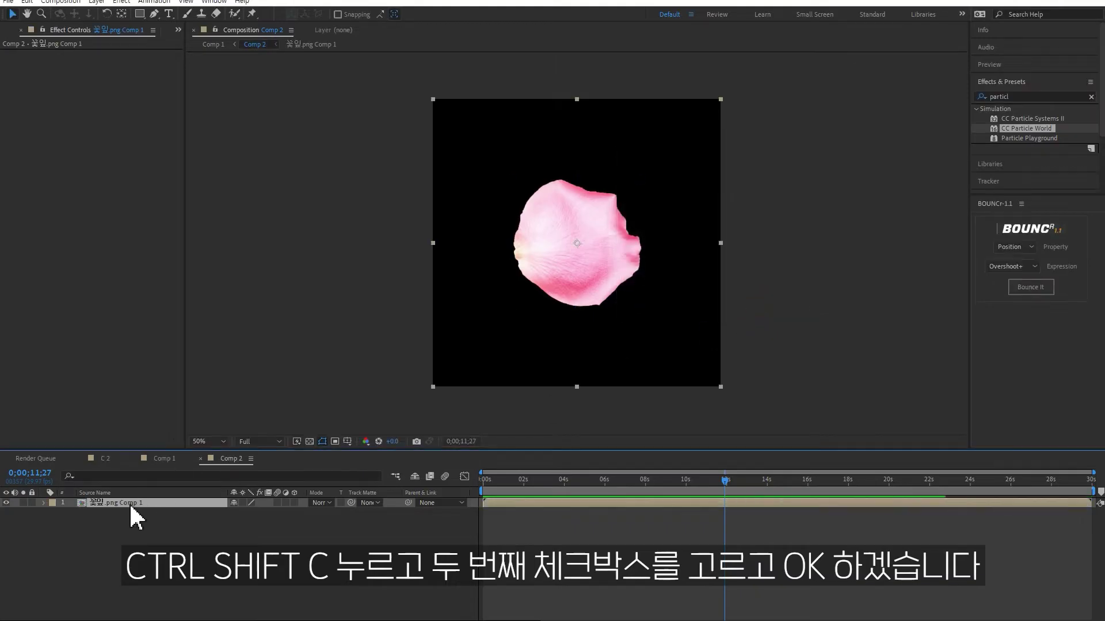
drag(580, 271, 631, 347)
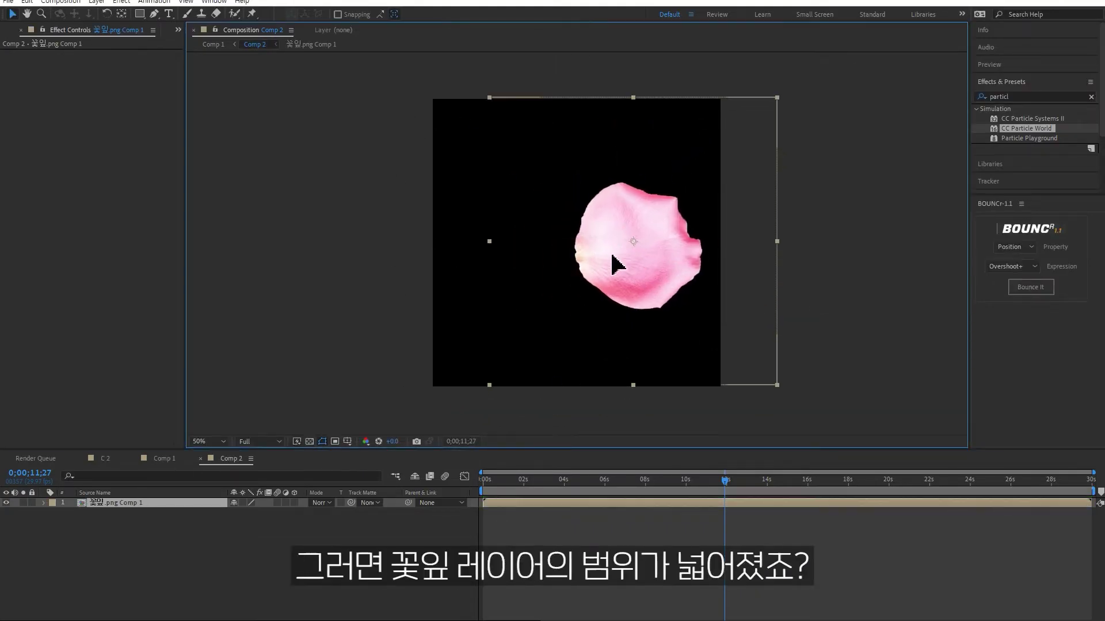
drag(712, 339, 626, 305)
key(ctrl+z)
click(1024, 96)
text(cc sphe)
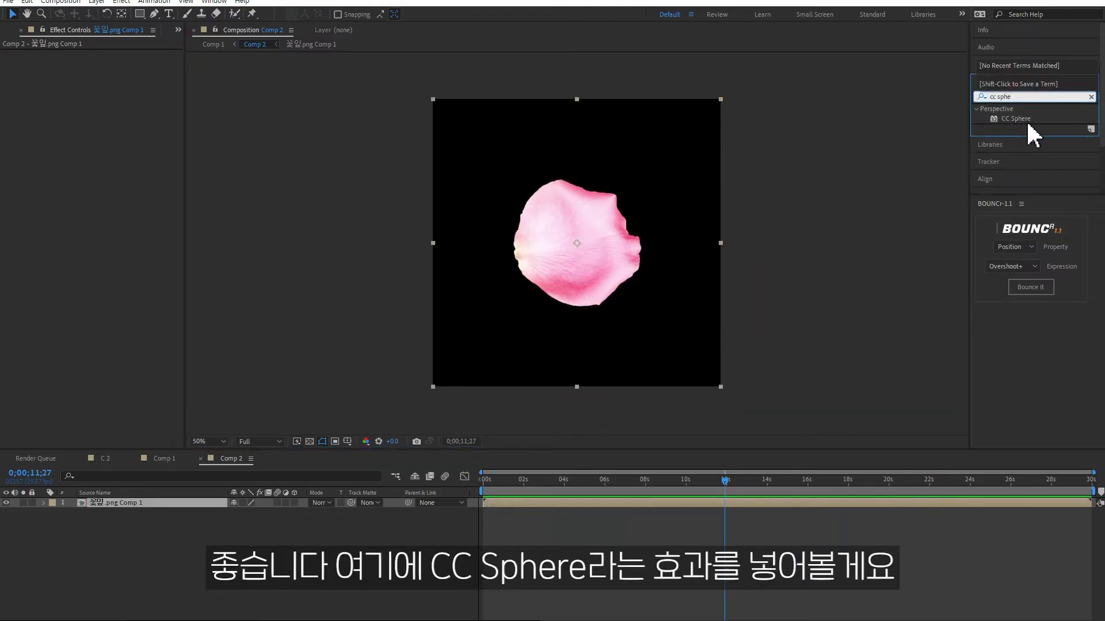
Apply CC Sphere to the petal, rotating it 61° on X and tilting it -27° on Z.
double_click(1024, 119)
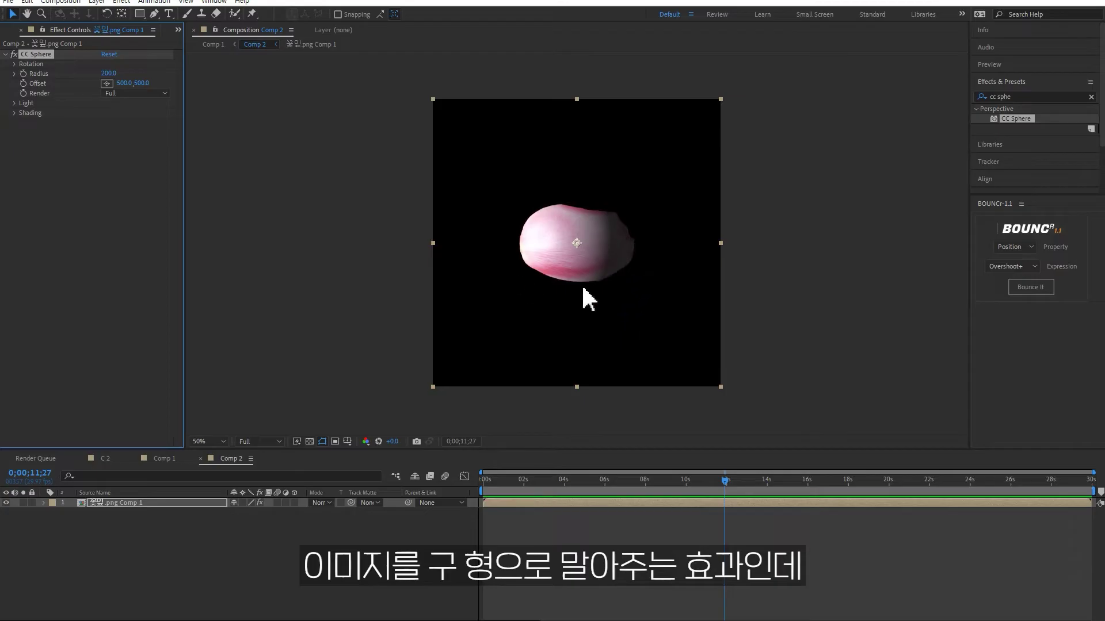
click(15, 64)
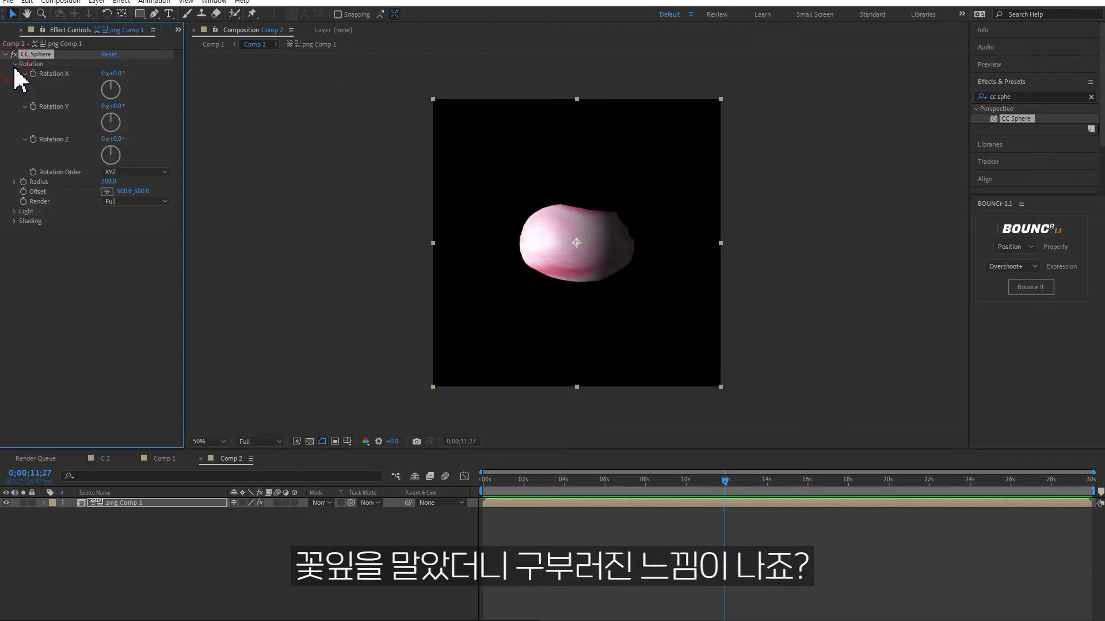
drag(113, 74, 166, 72)
drag(112, 139, 101, 136)
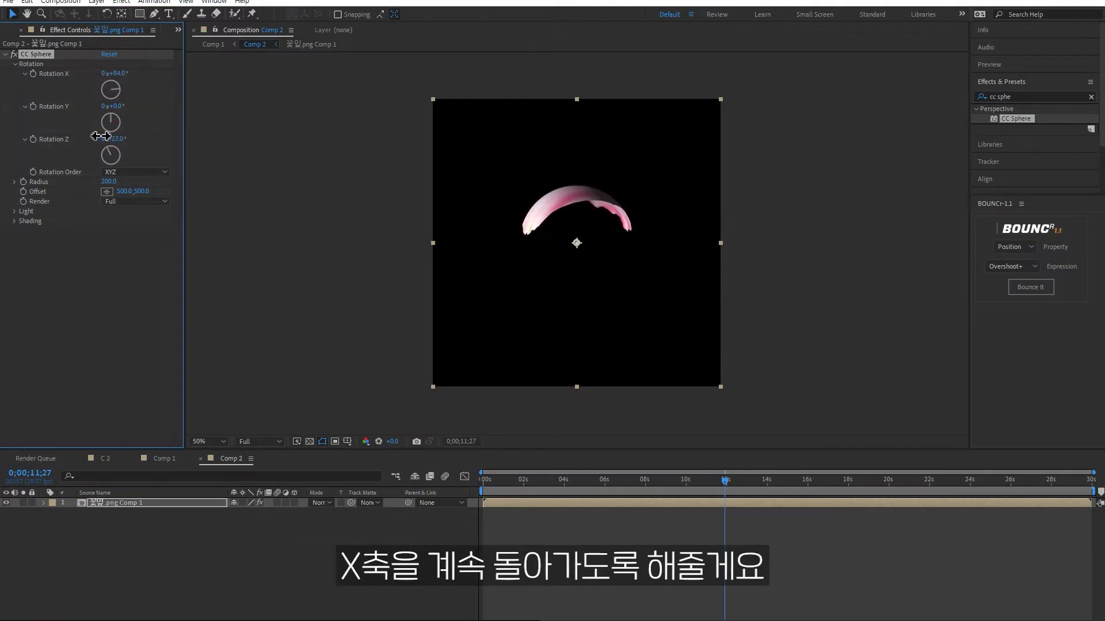
drag(115, 73, 363, 99)
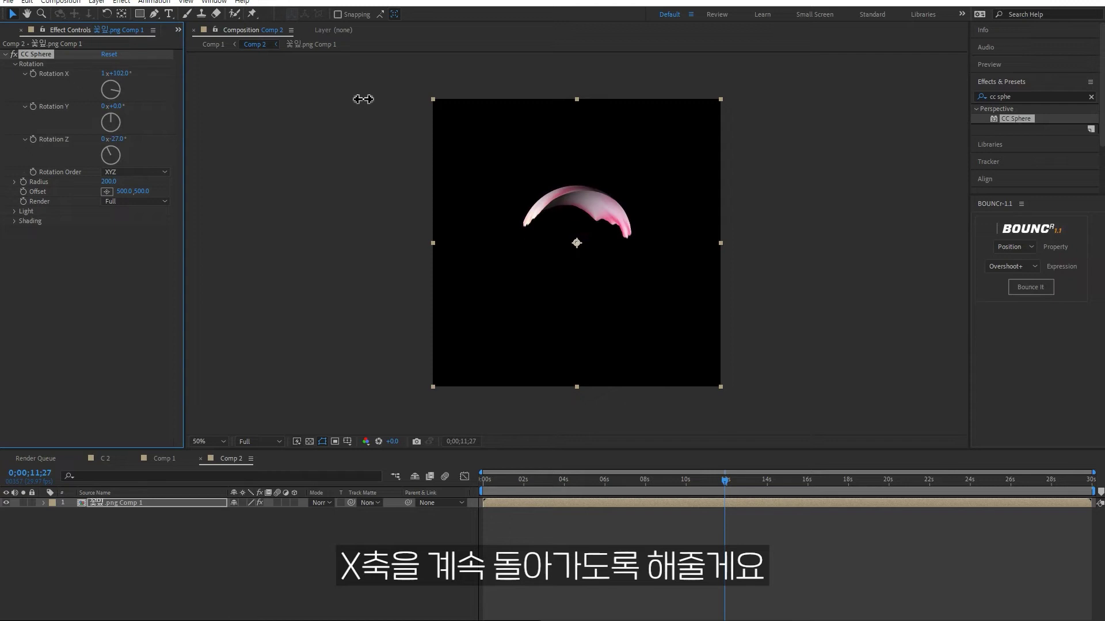
key(ctrl+z)
Keyframe Rotation X at 0s and set it to 15 revolutions at the end of the timeline.
key(Home)
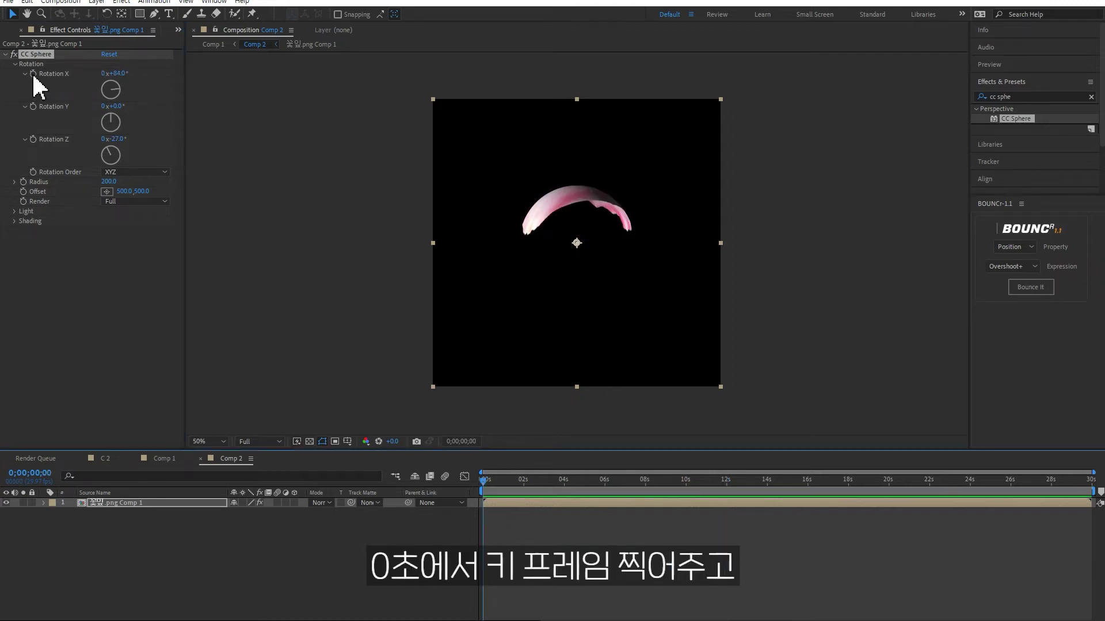
click(32, 74)
click(1084, 480)
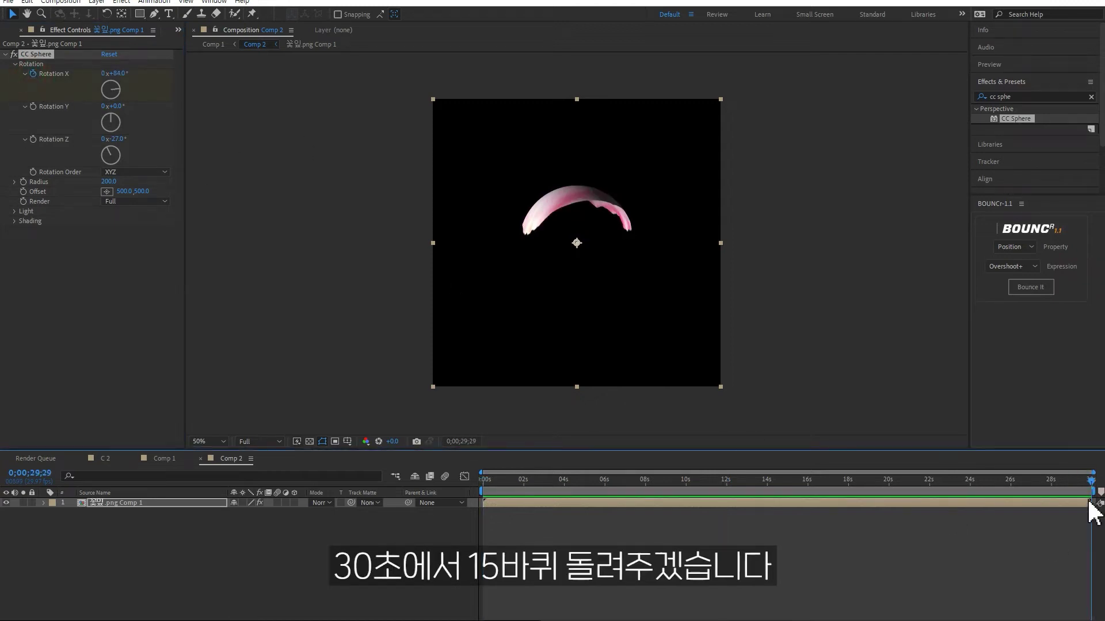
click(104, 73)
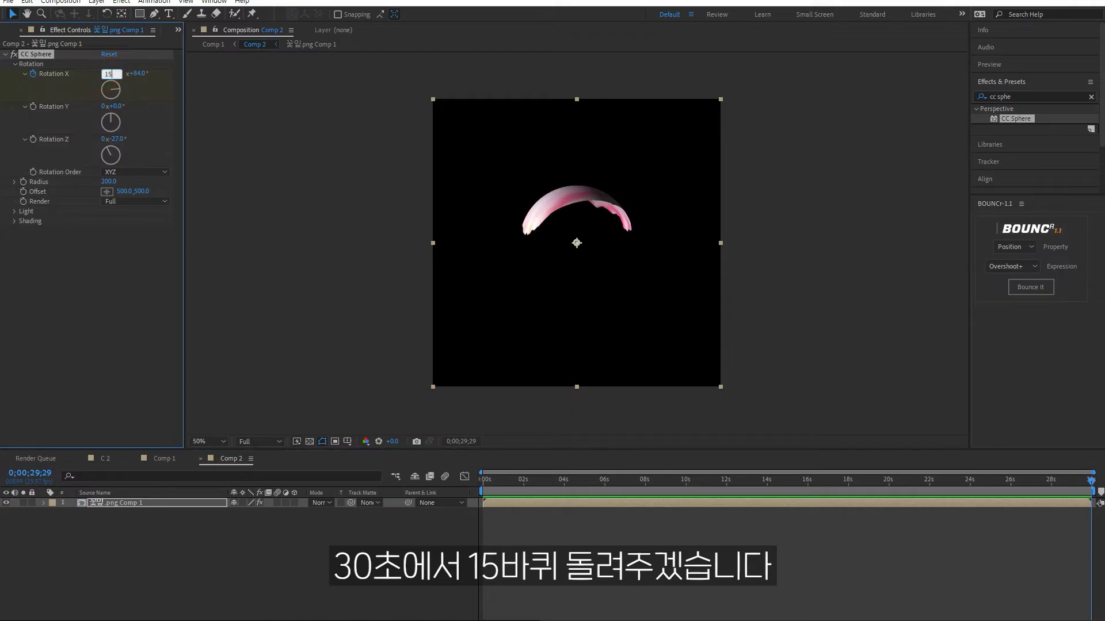
click(89, 338)
Preview the spinning petal, then return to the start of the timeline.
key(space)
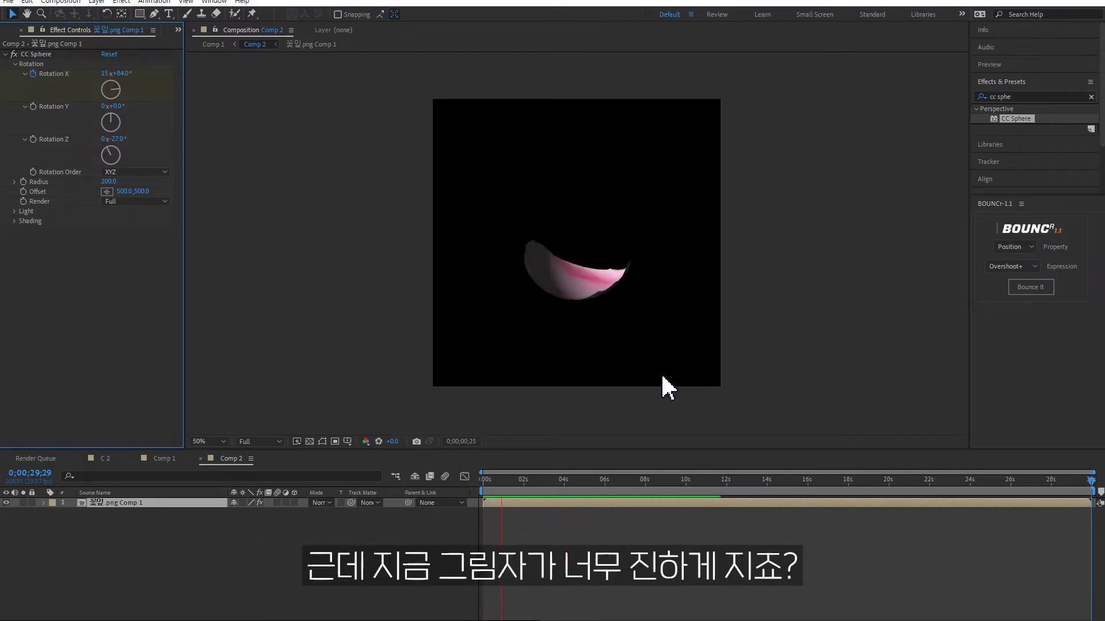
key(space)
drag(492, 485, 490, 484)
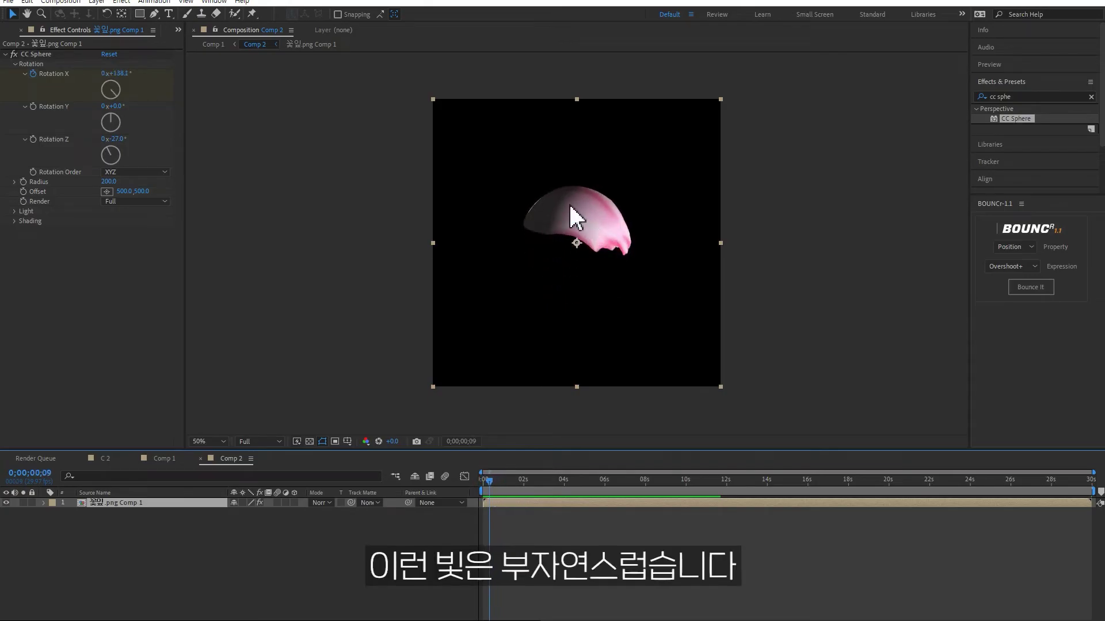
click(14, 221)
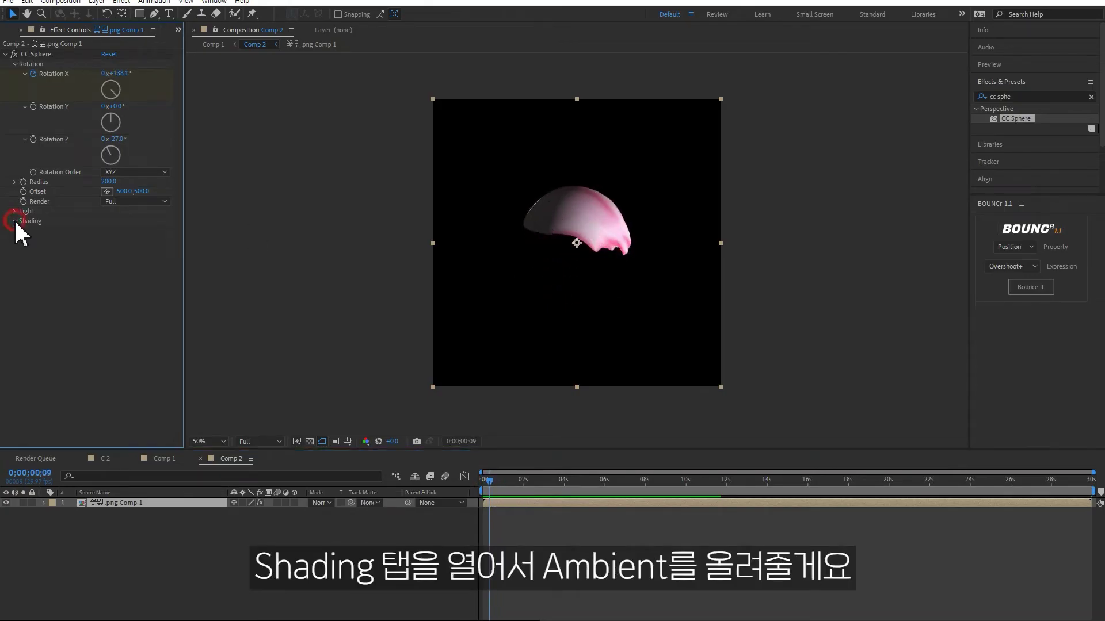
Lower CC Sphere's Ambient to 66, Diffuse to 48, Specular to 0 and Light Intensity to 44.
drag(105, 232, 131, 228)
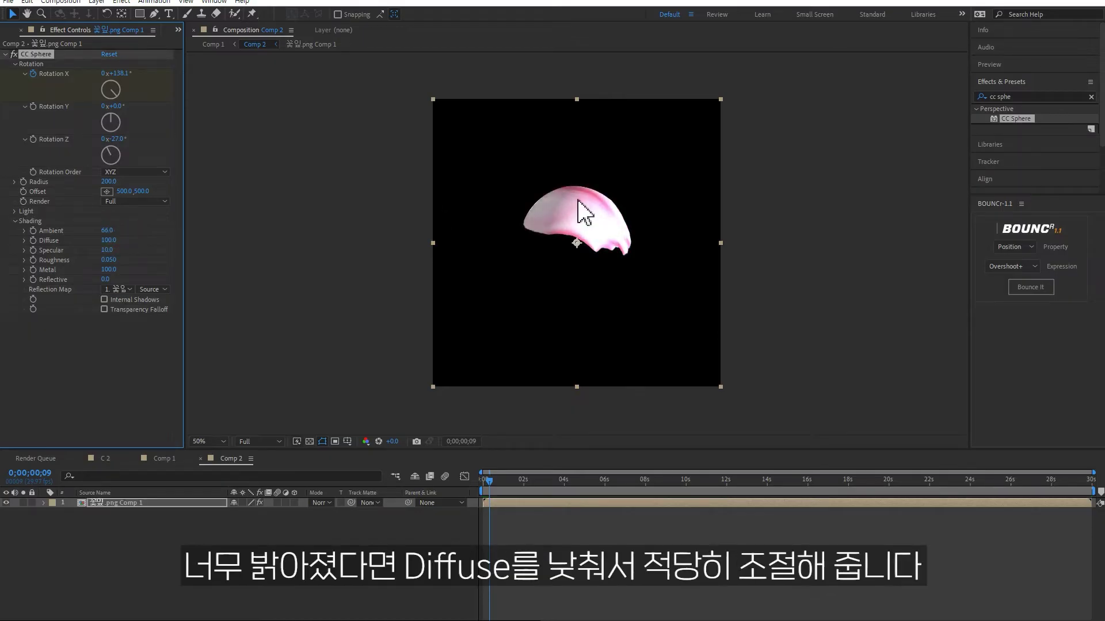
mouse_move(110, 241)
mouse_down()
mouse_move(79, 239)
mouse_move(92, 248)
mouse_up()
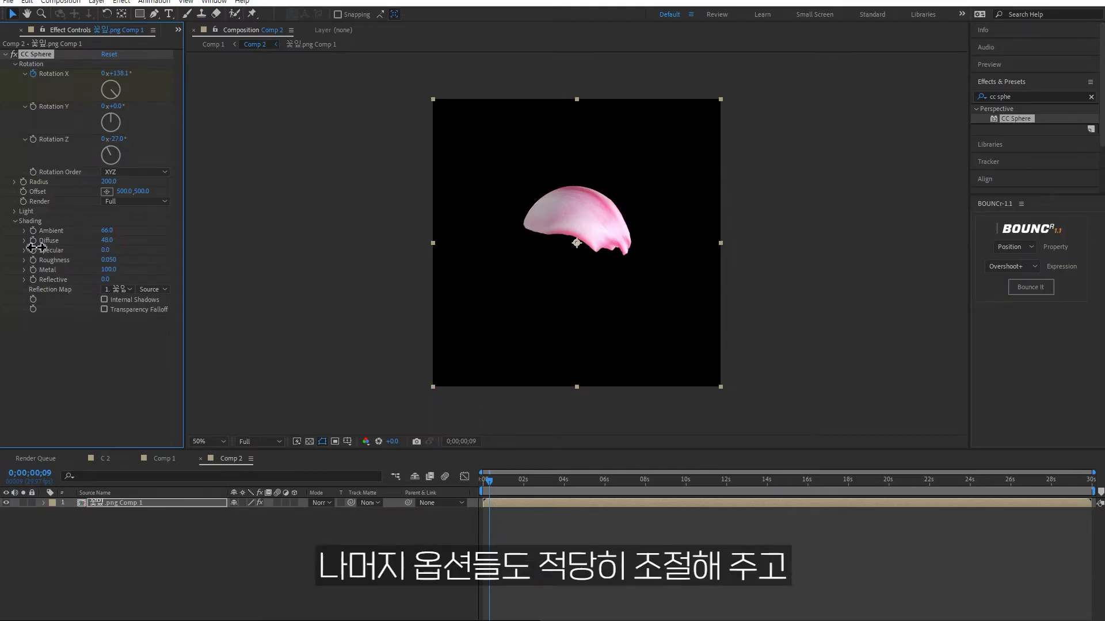
click(14, 211)
mouse_move(112, 220)
mouse_down()
mouse_move(81, 223)
mouse_move(86, 231)
mouse_up()
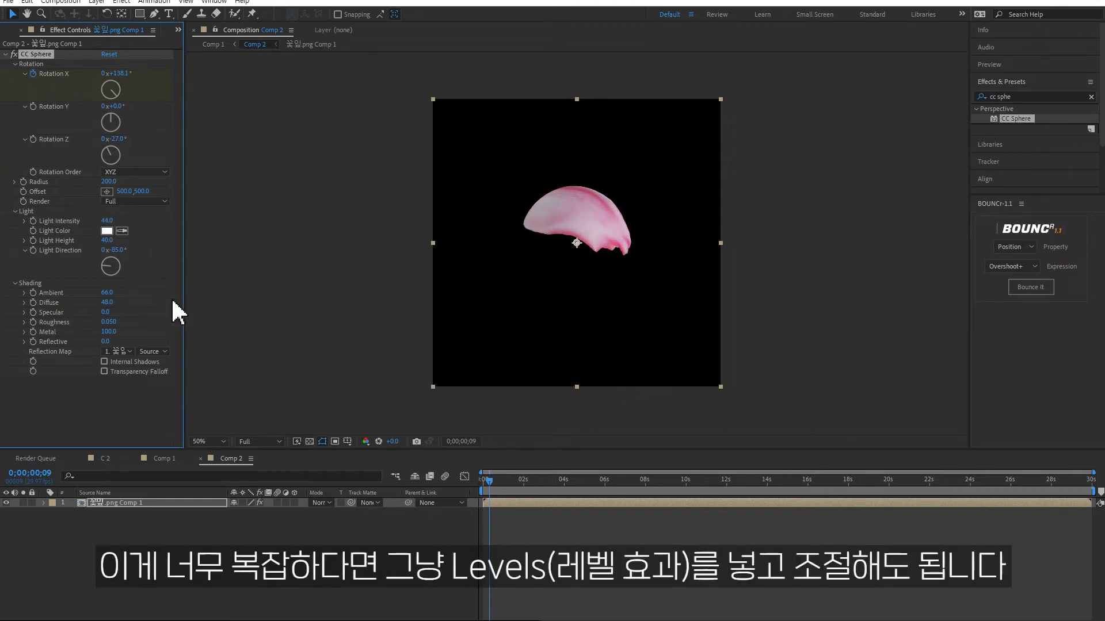
Add a Levels effect to the petal layer and raise its gamma to brighten the petal.
click(1033, 95)
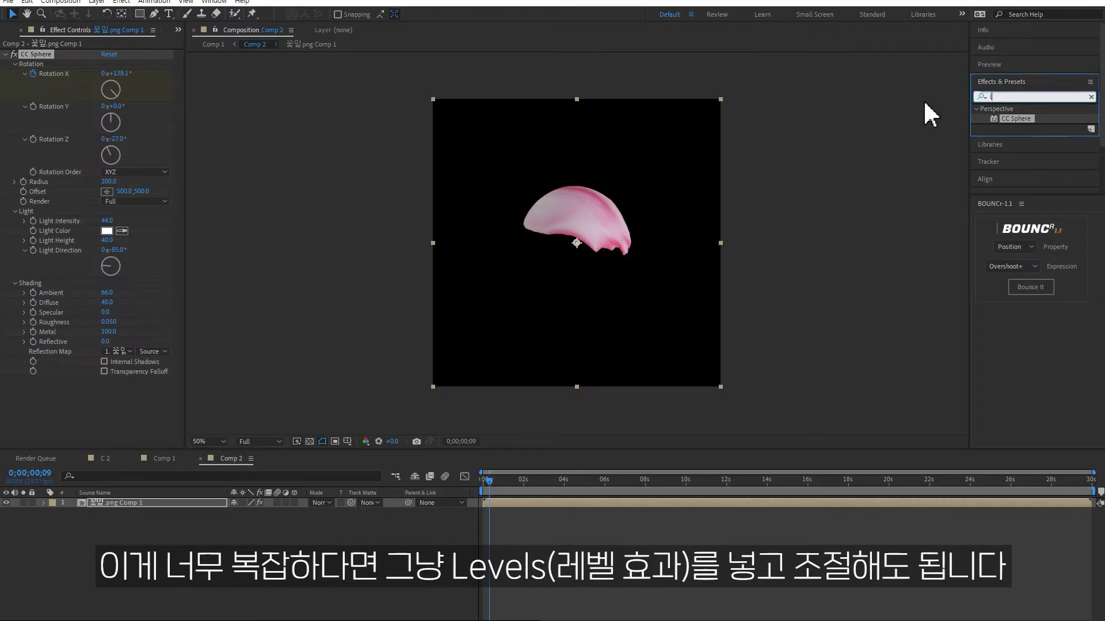
text(evel)
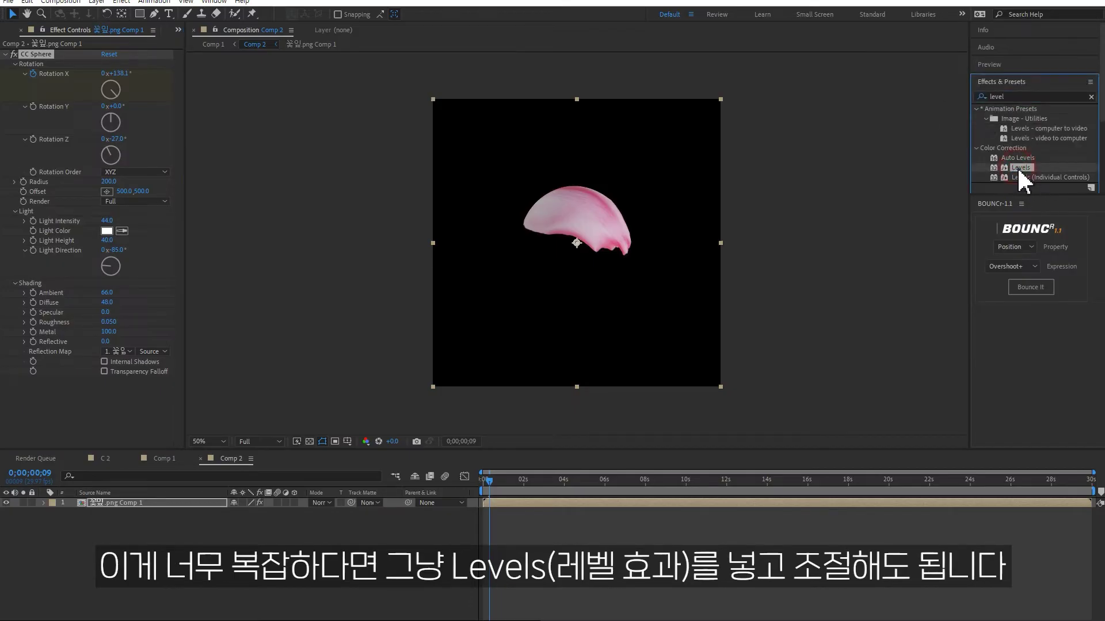
mouse_move(1020, 168)
mouse_down()
mouse_move(127, 374)
mouse_move(240, 380)
mouse_up()
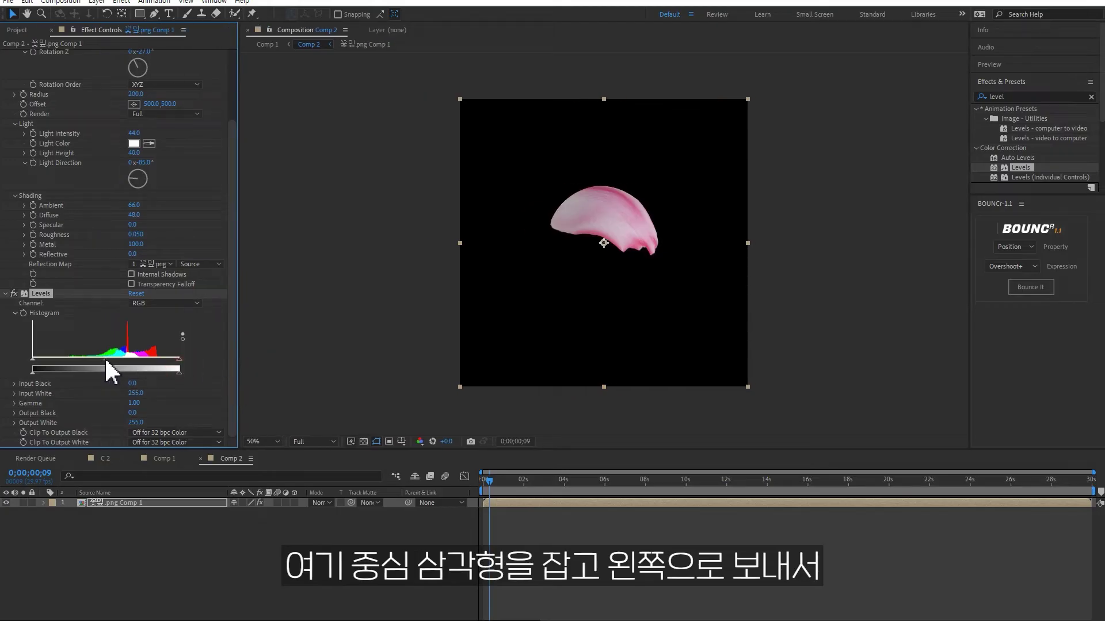
drag(104, 361, 66, 362)
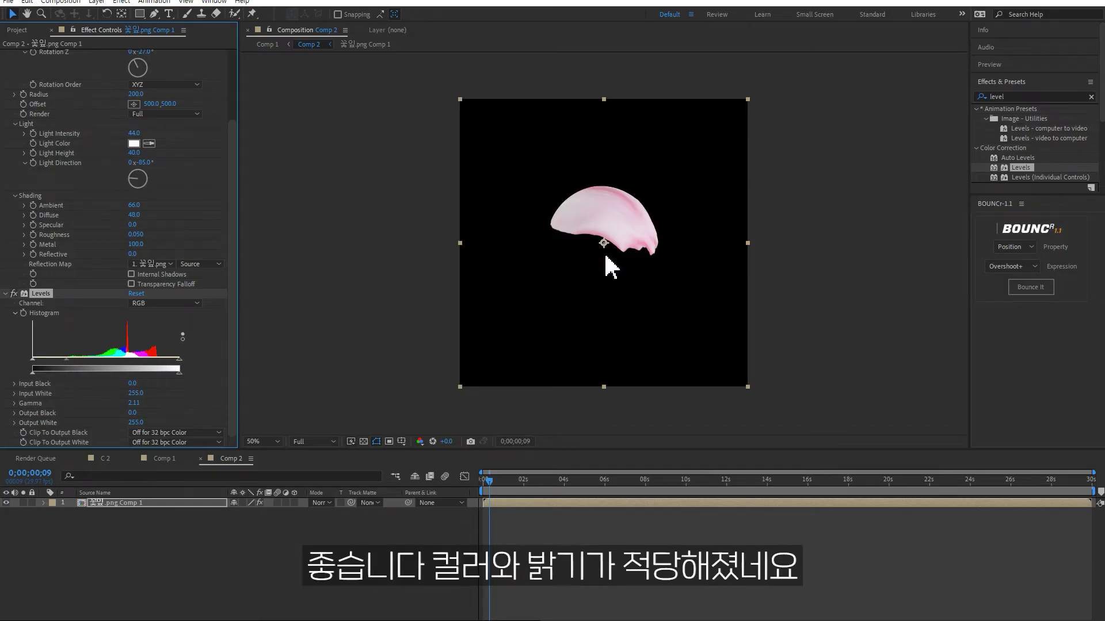
Toggle Levels off and on to compare, then check the petal partway through its rotation.
click(14, 294)
click(14, 294)
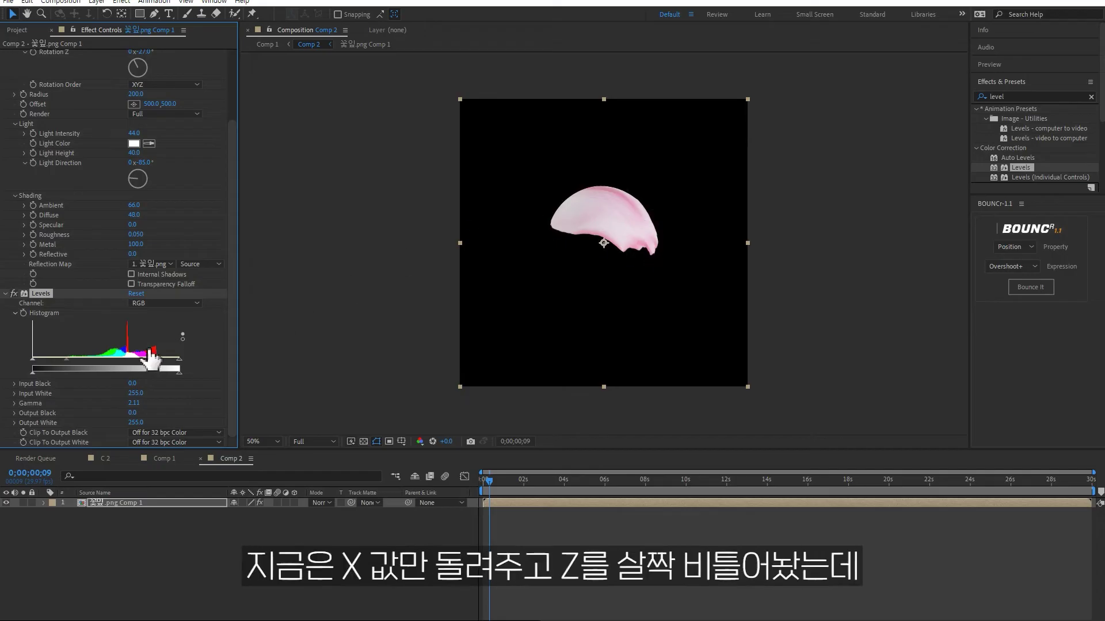
scroll(220, 371, up, 3)
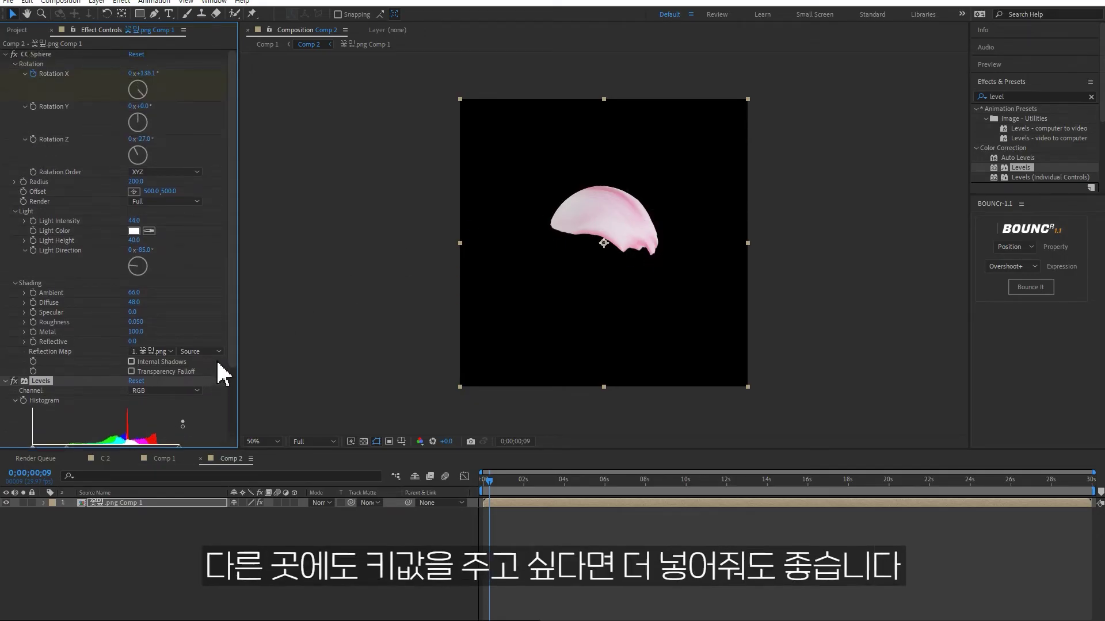
drag(489, 481, 614, 484)
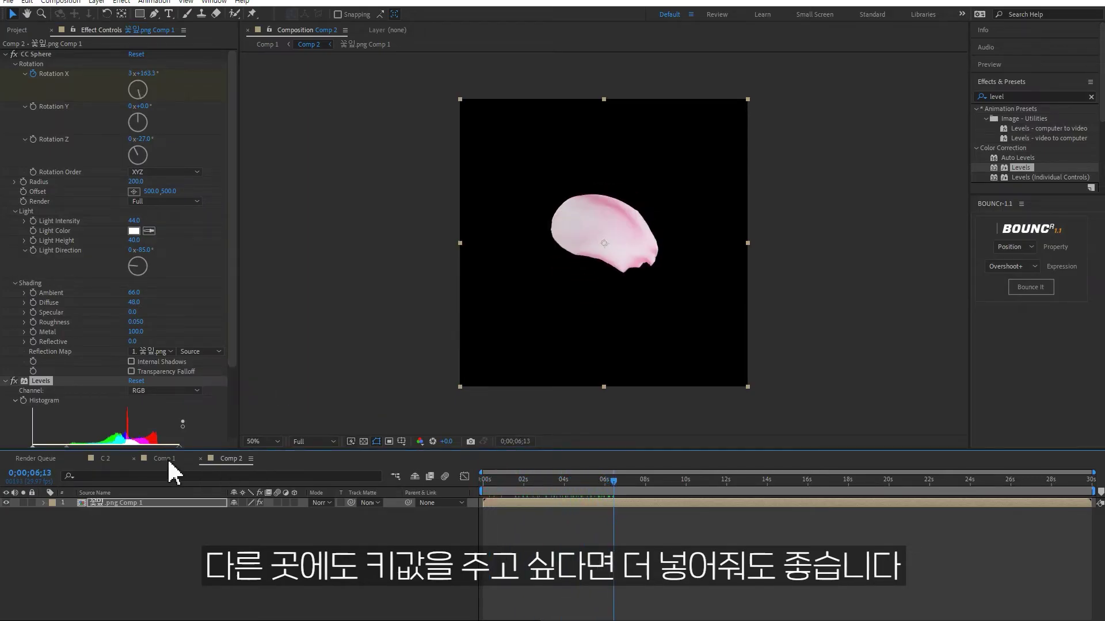
In Comp 1, raise CC Particle World's Max Opacity to 100% and preview the falling petals.
click(165, 459)
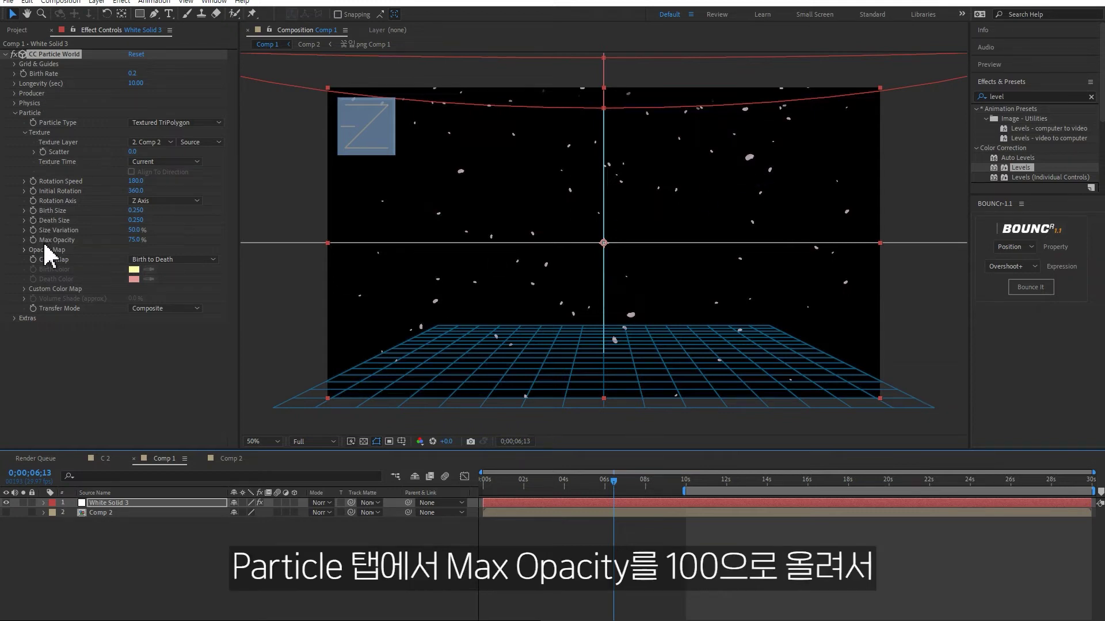
drag(134, 242, 166, 239)
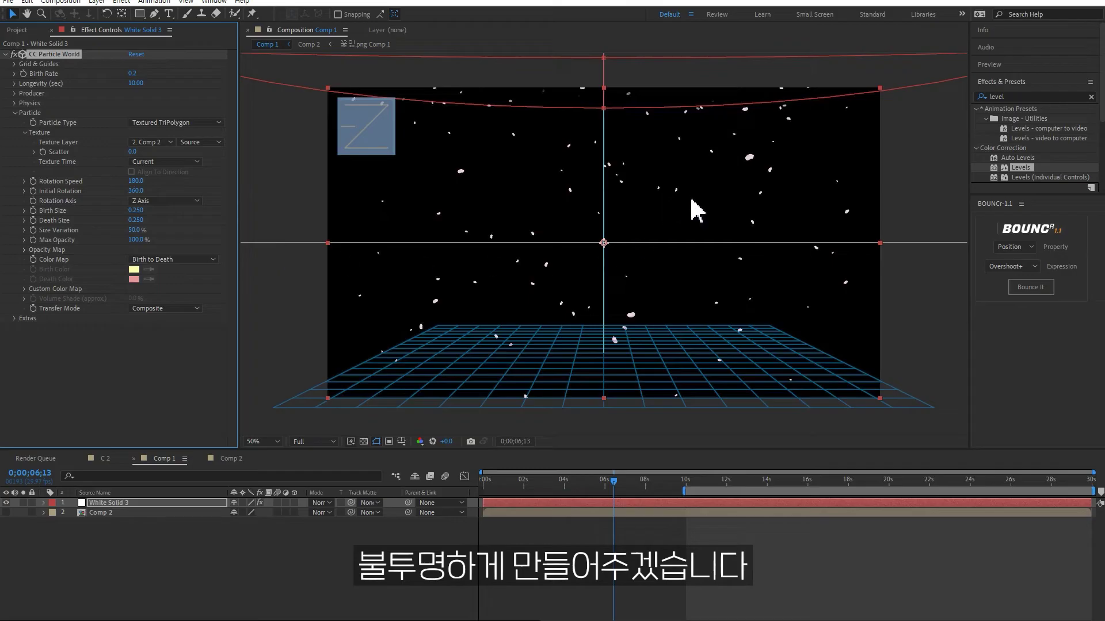
key(space)
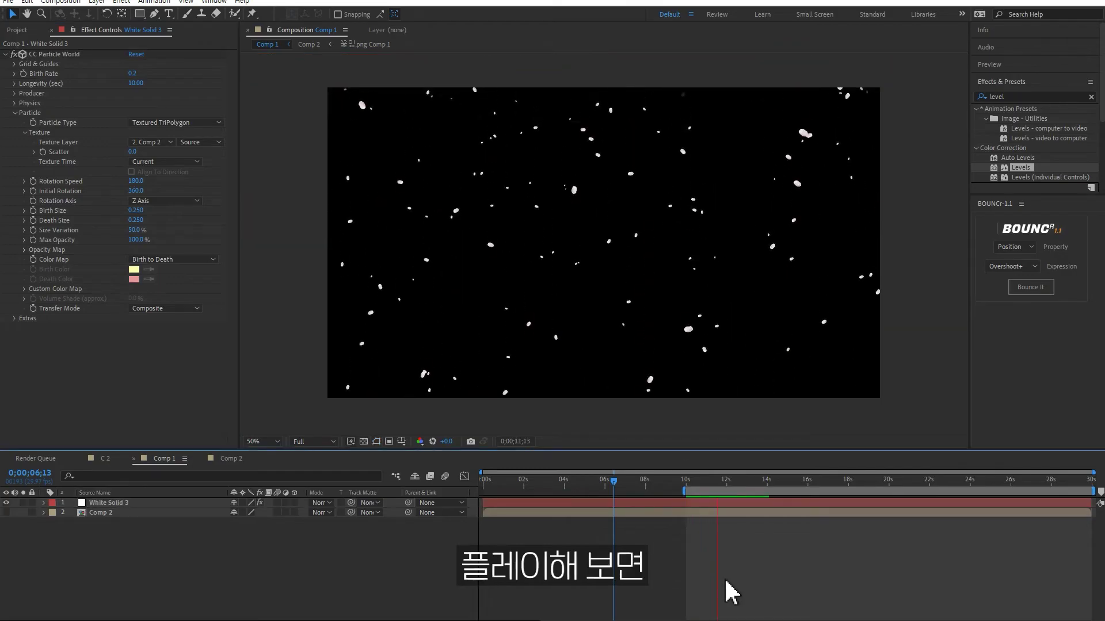
key(space)
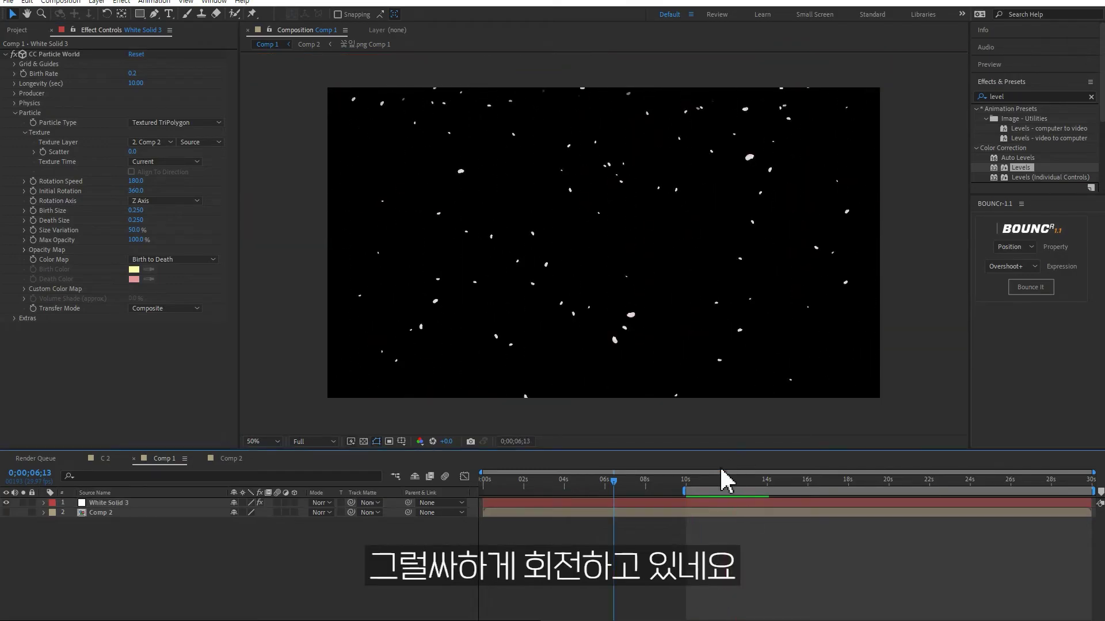
At about 10 seconds, set the particle Texture Time to From Start.
drag(690, 481, 707, 486)
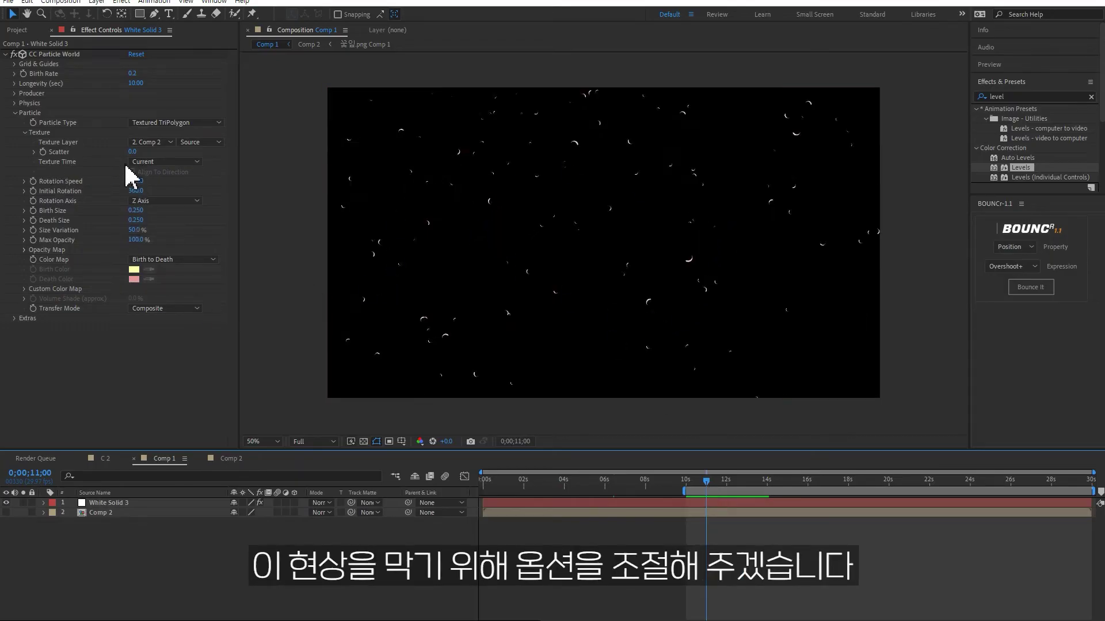
click(167, 162)
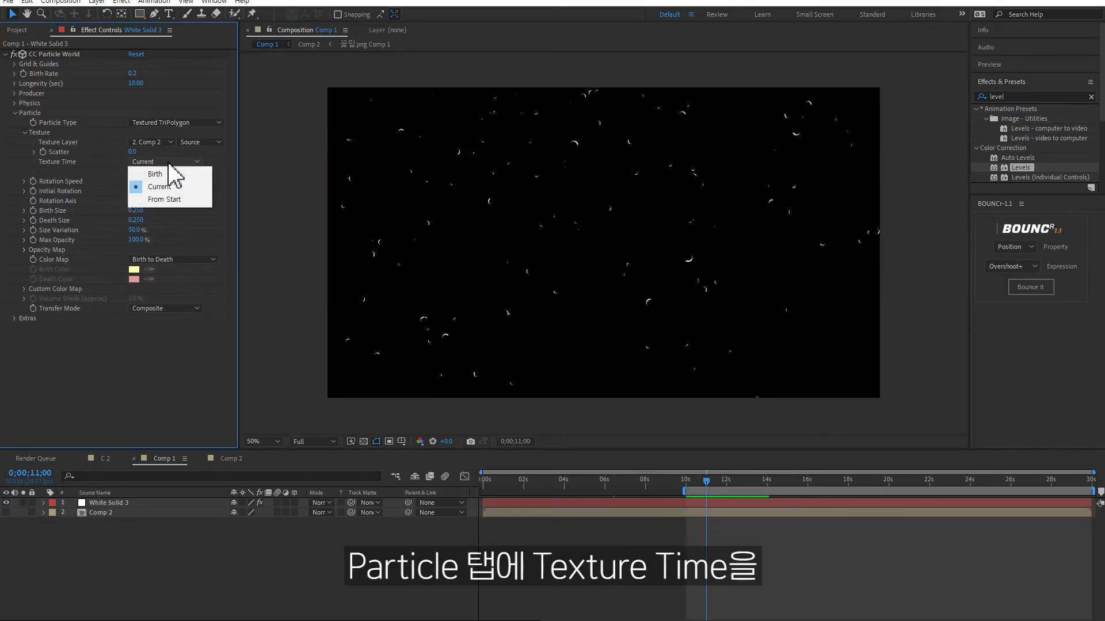
click(173, 200)
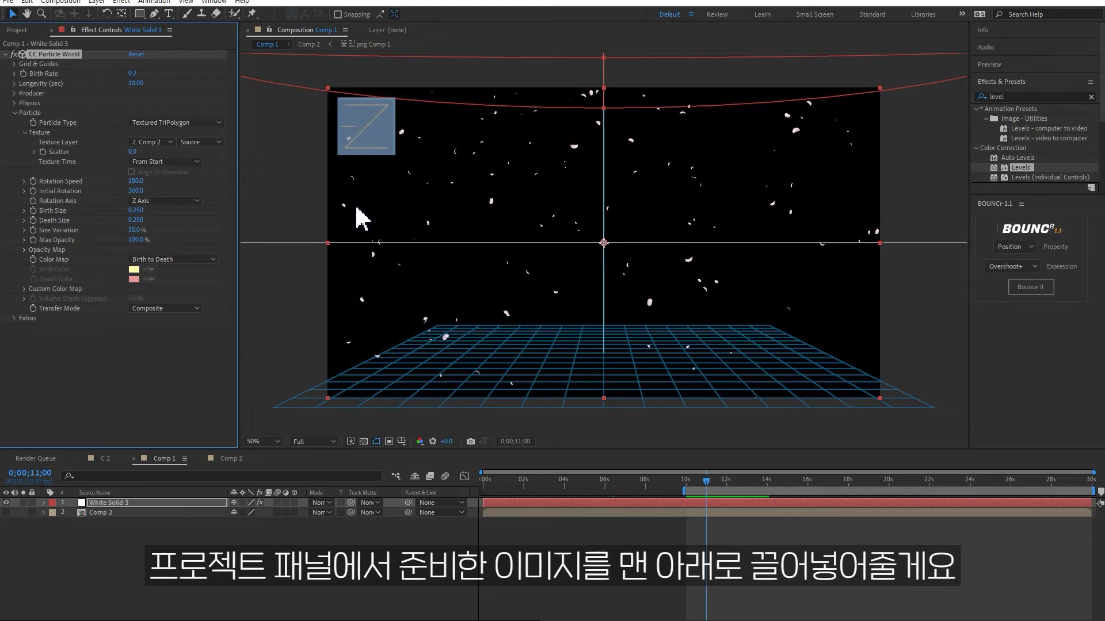
Place painting-g6486e11d8_1920.jpg as the bottom layer of Comp 1 and scale it to 54%.
click(16, 30)
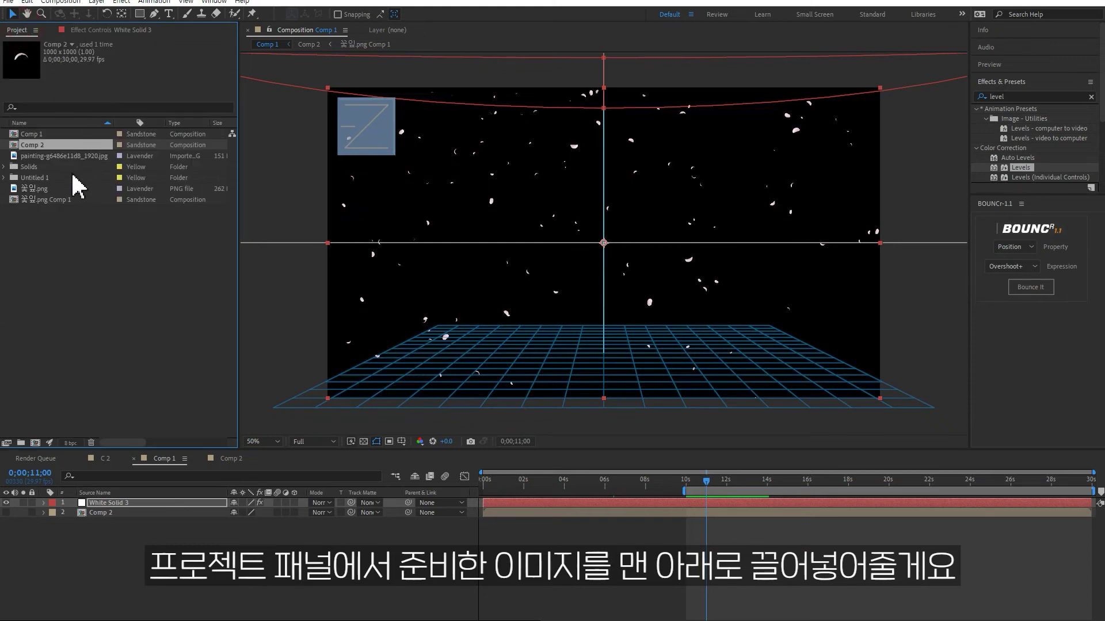
click(34, 188)
drag(41, 156, 248, 575)
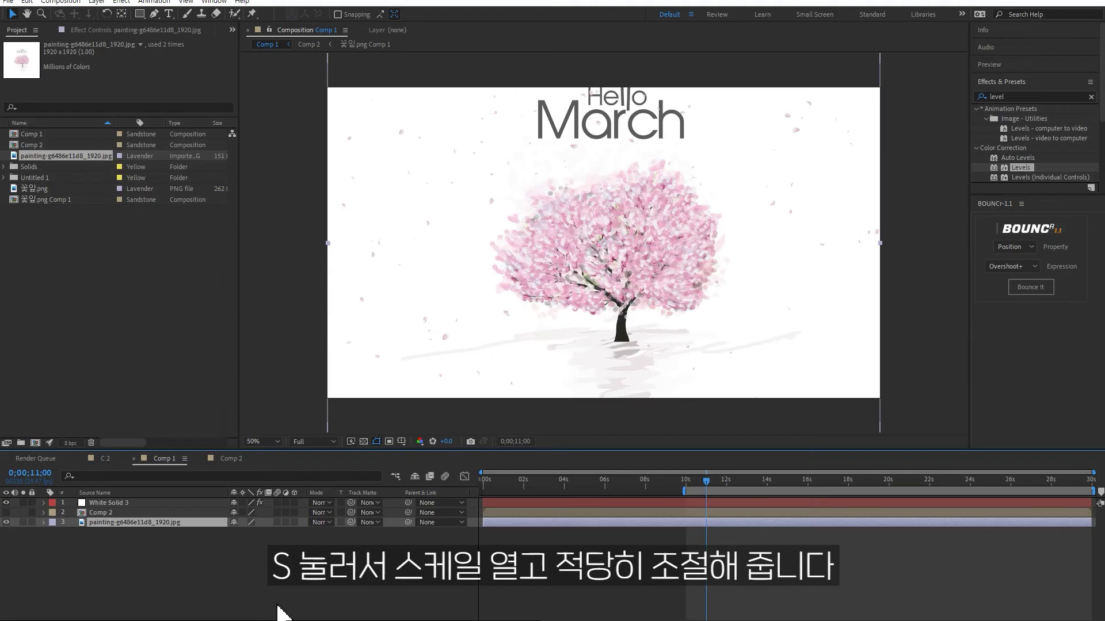
key(s)
drag(263, 532, 237, 532)
click(253, 588)
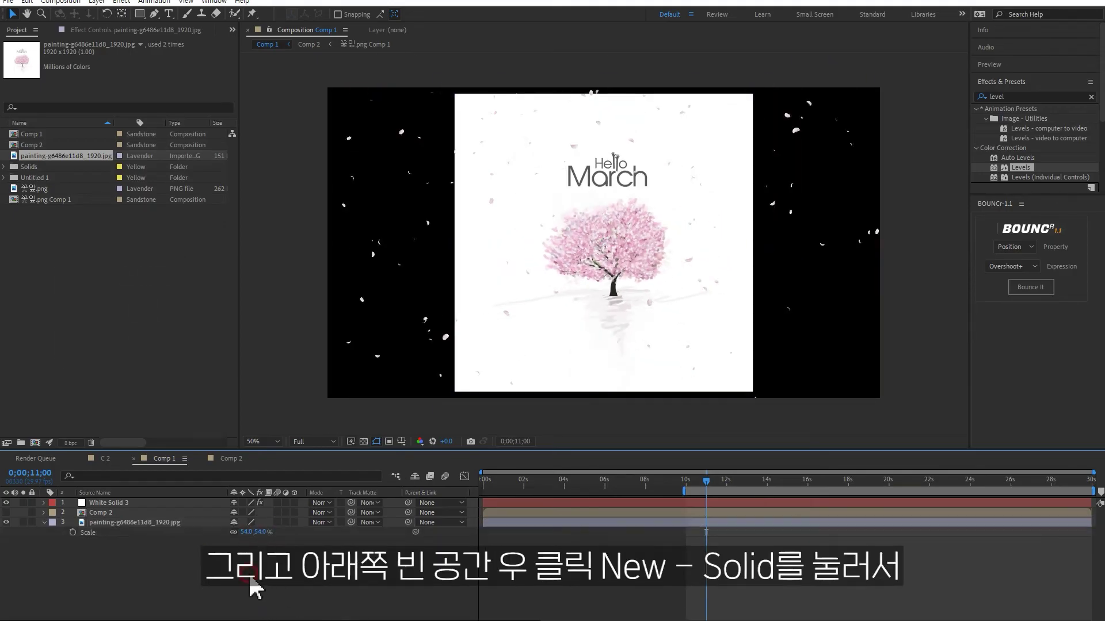
Create a white solid sampled from the painting, move it beneath all layers, and preview.
right_click(183, 561)
mouse_move(271, 423)
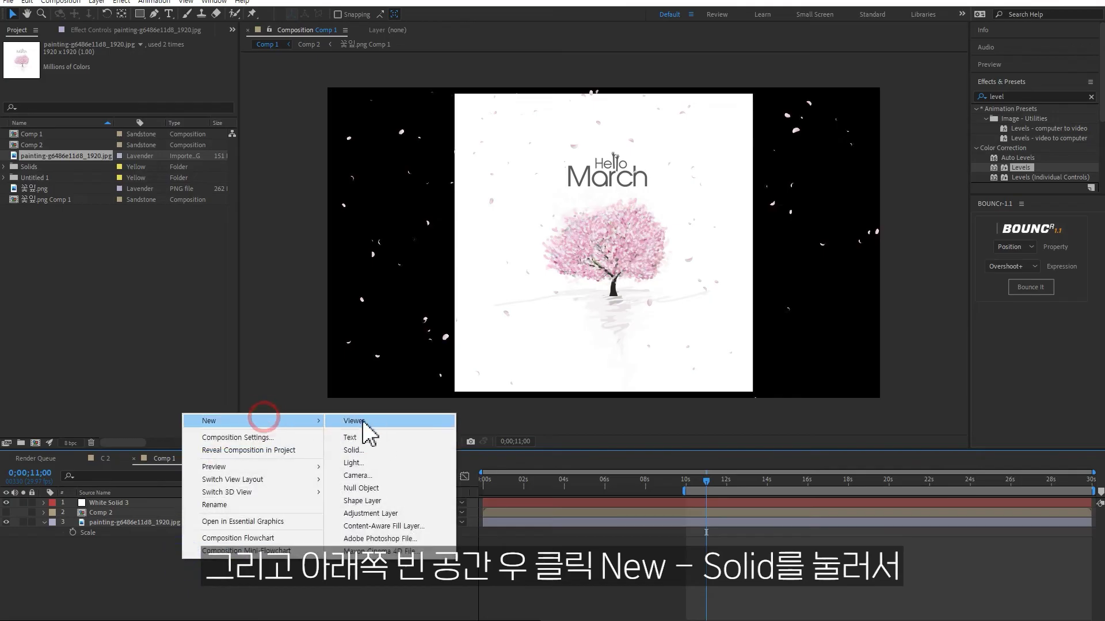
click(378, 449)
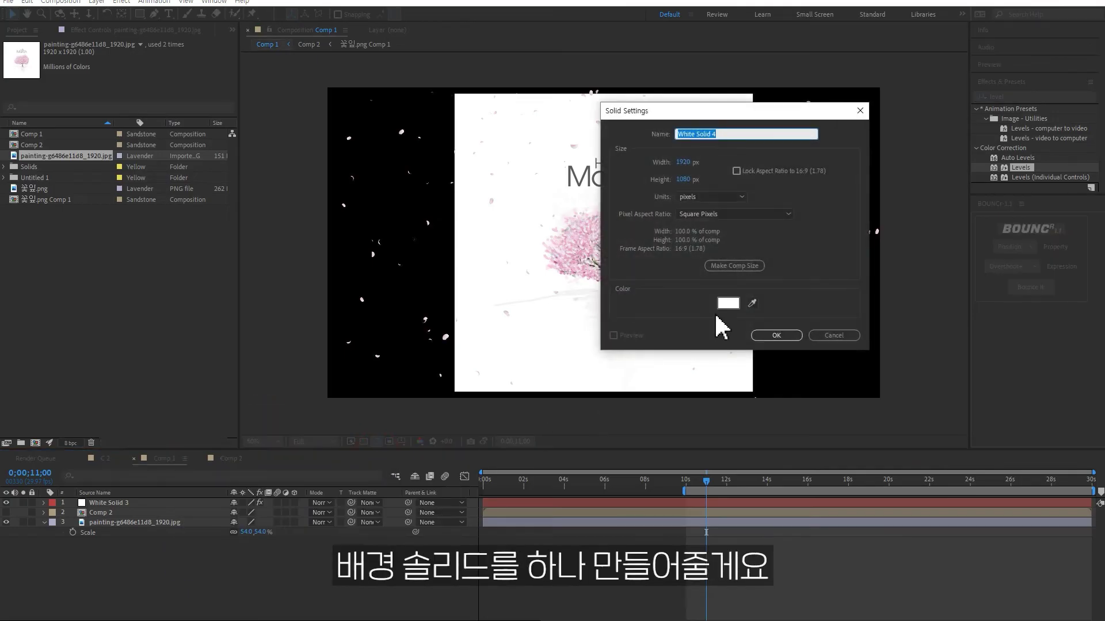
click(752, 302)
click(468, 246)
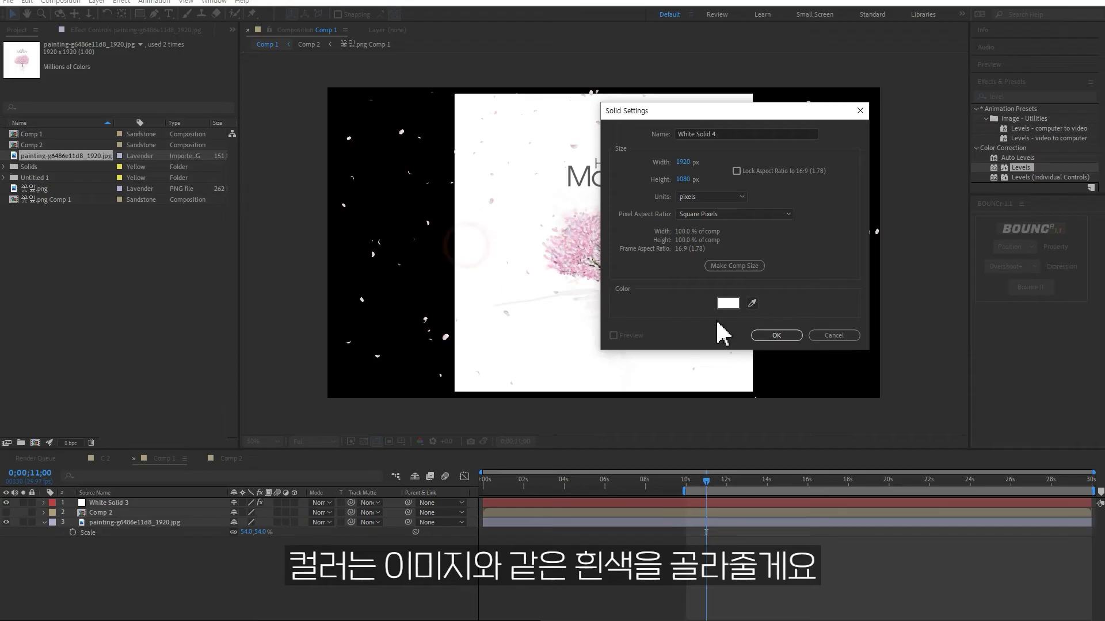
click(777, 336)
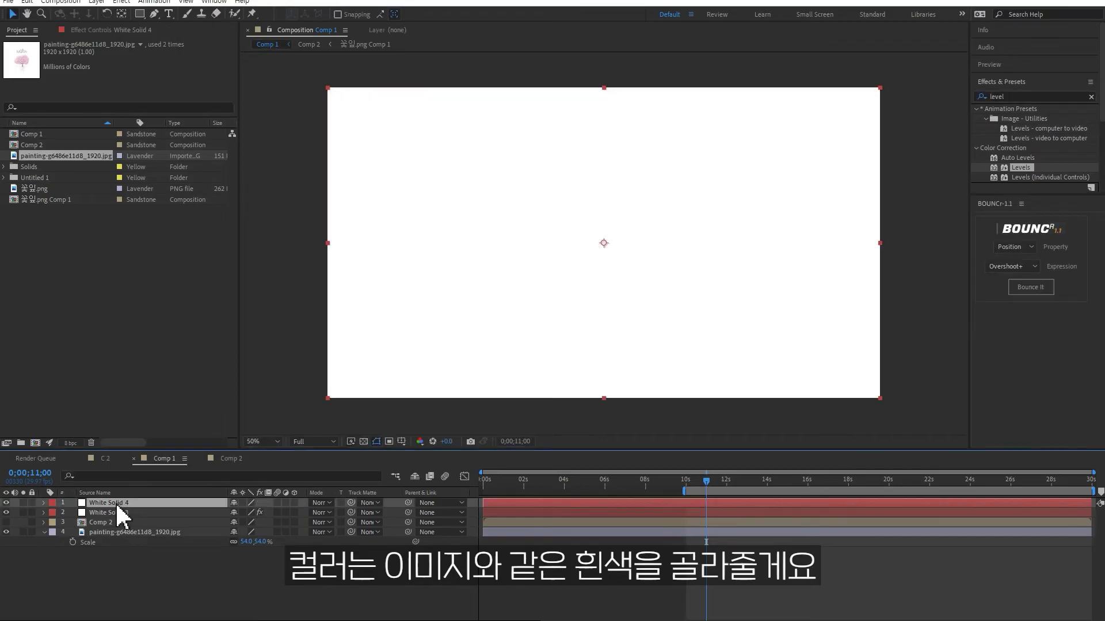
drag(118, 506, 136, 581)
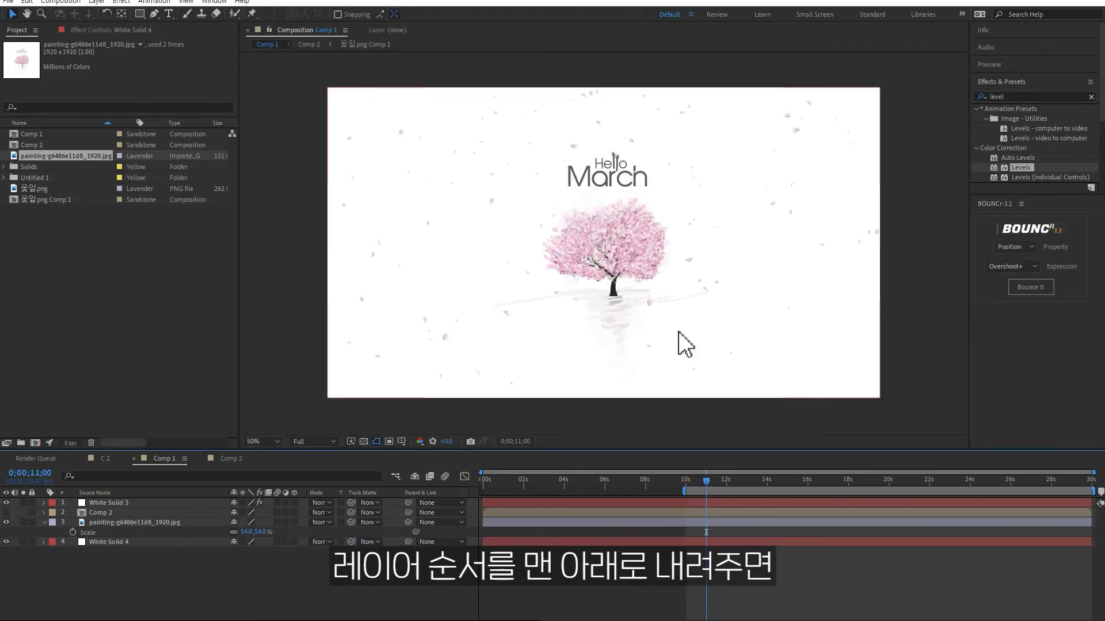
key(space)
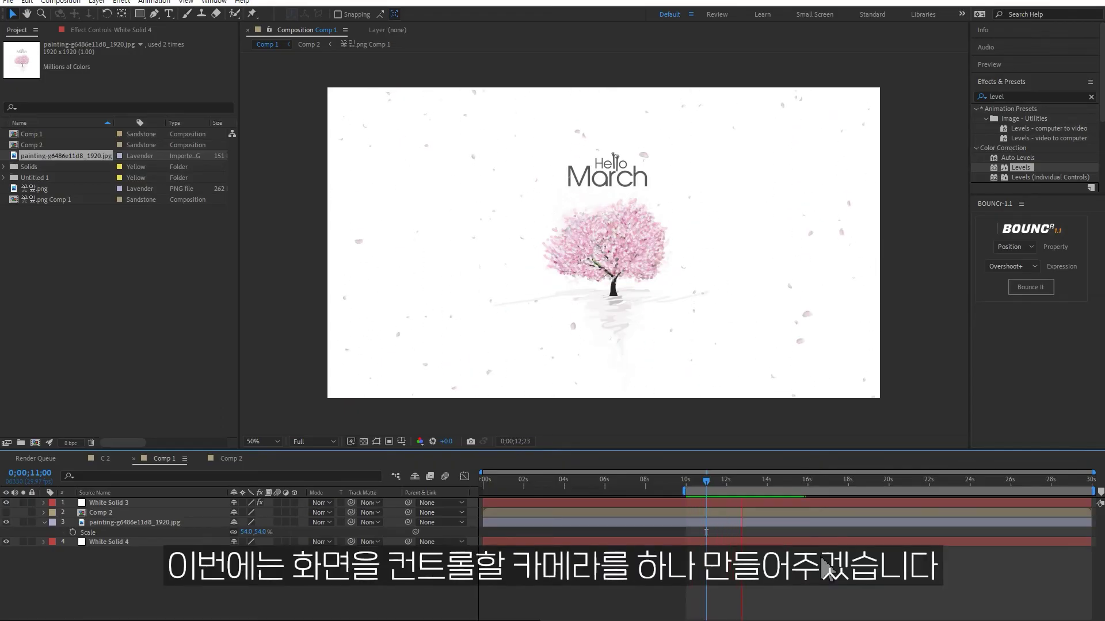
Stop the preview and add Camera 1 to Comp 1 with default settings.
key(space)
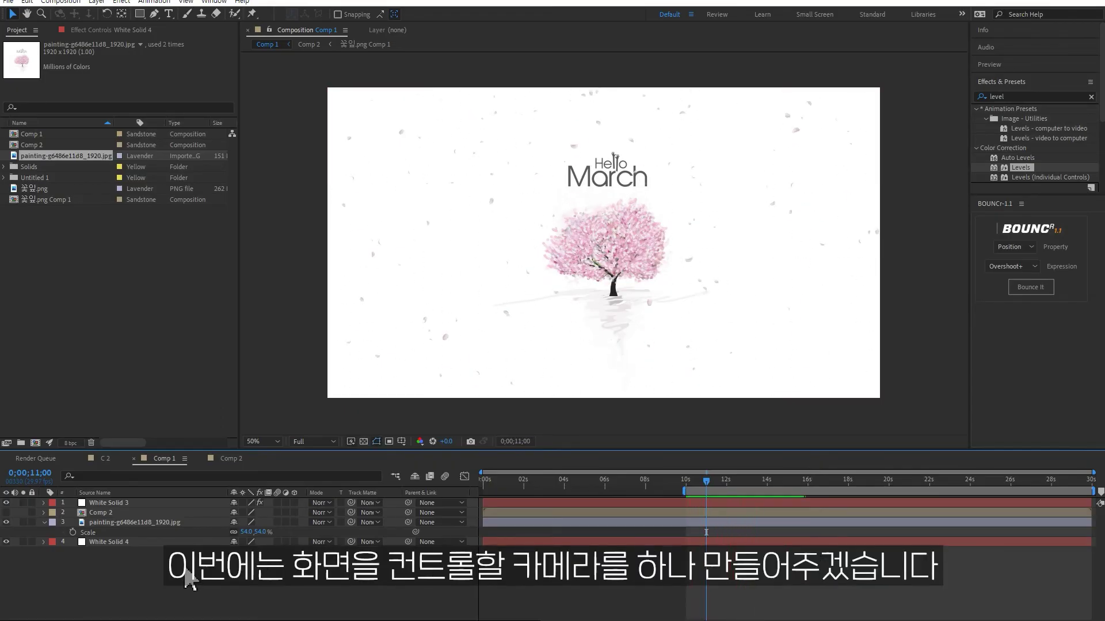
right_click(185, 571)
mouse_move(287, 429)
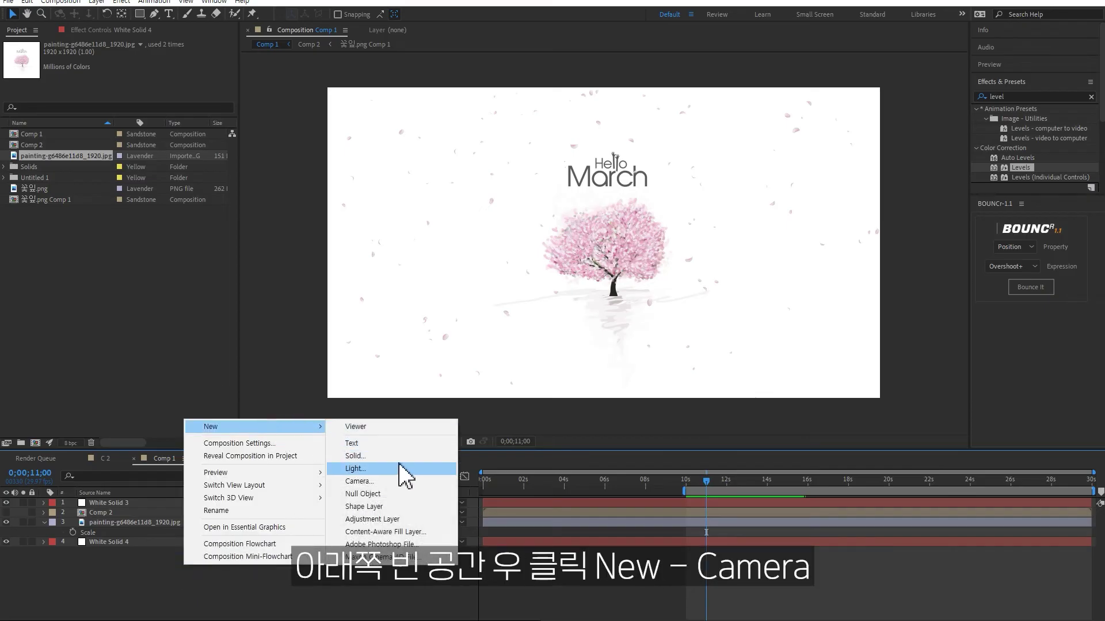
click(389, 480)
key(Return)
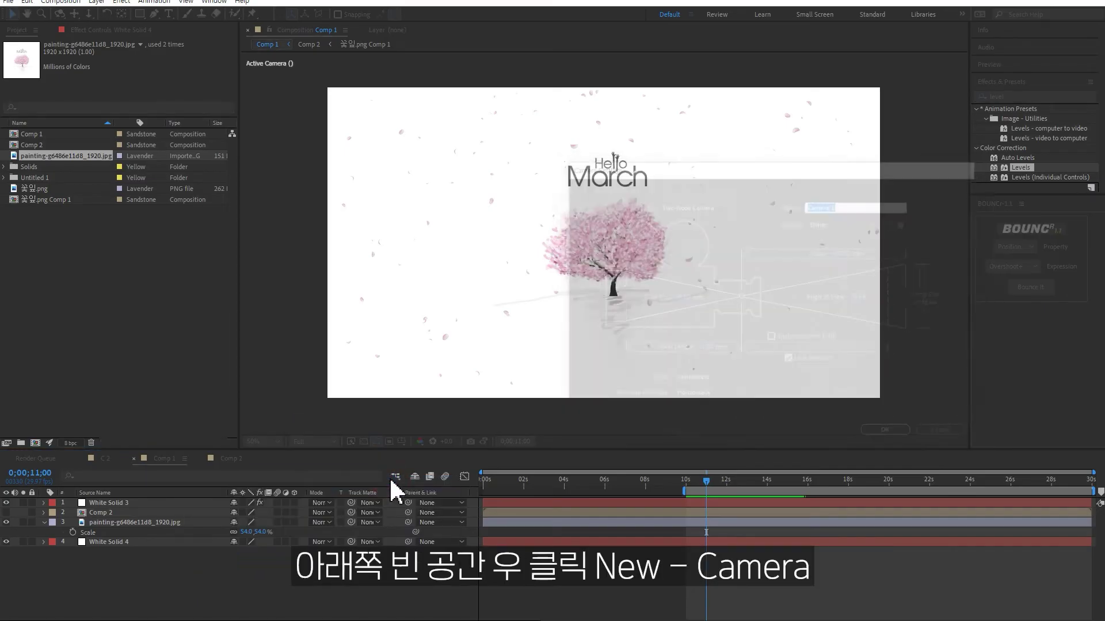
Add a 3D Null 2, parent Camera 1 to it, and nudge the null's Z position.
right_click(188, 573)
mouse_move(328, 433)
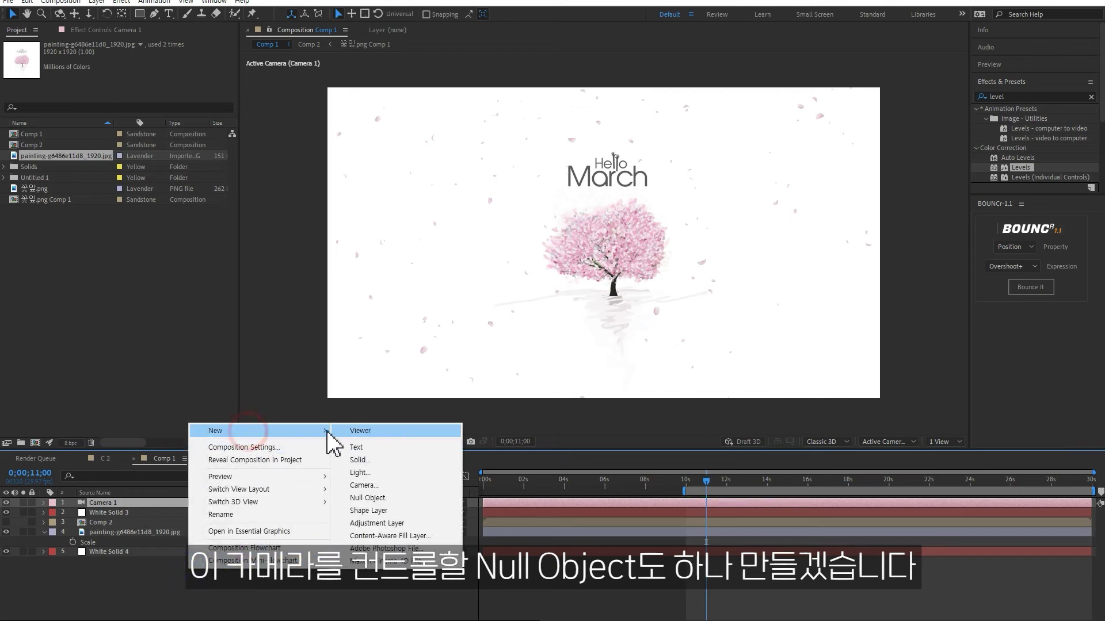
click(369, 498)
click(557, 397)
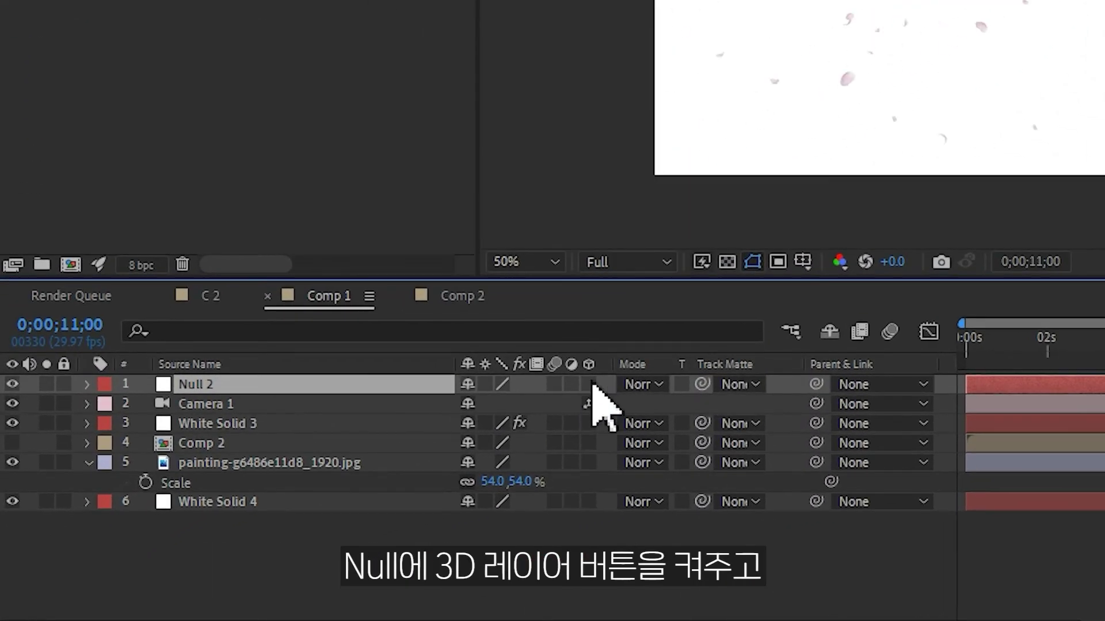
drag(816, 404, 415, 385)
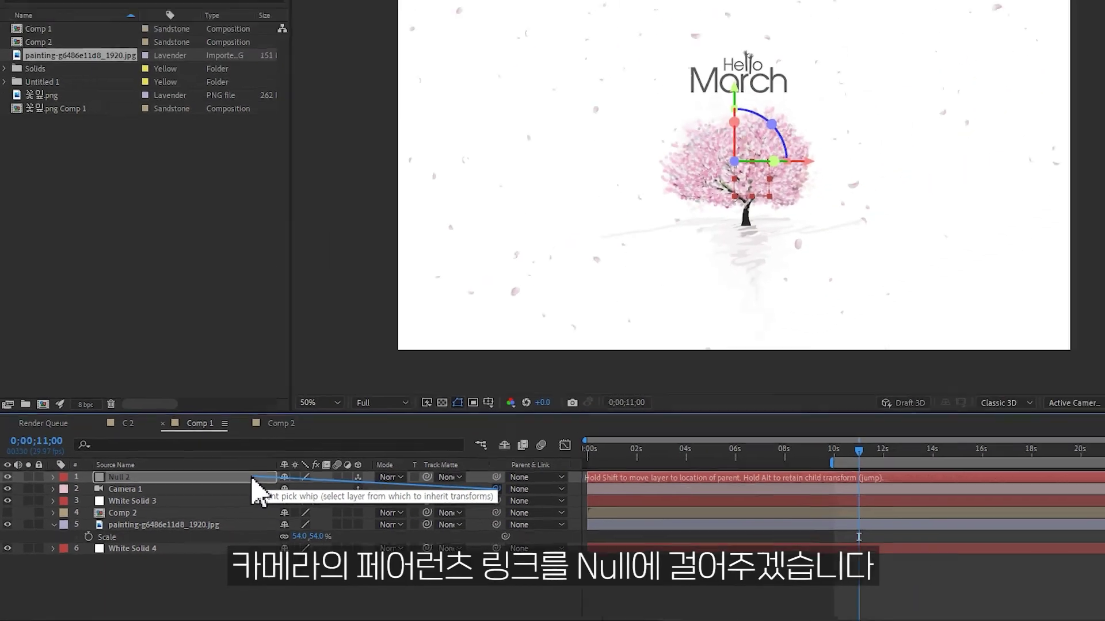
drag(393, 397, 393, 397)
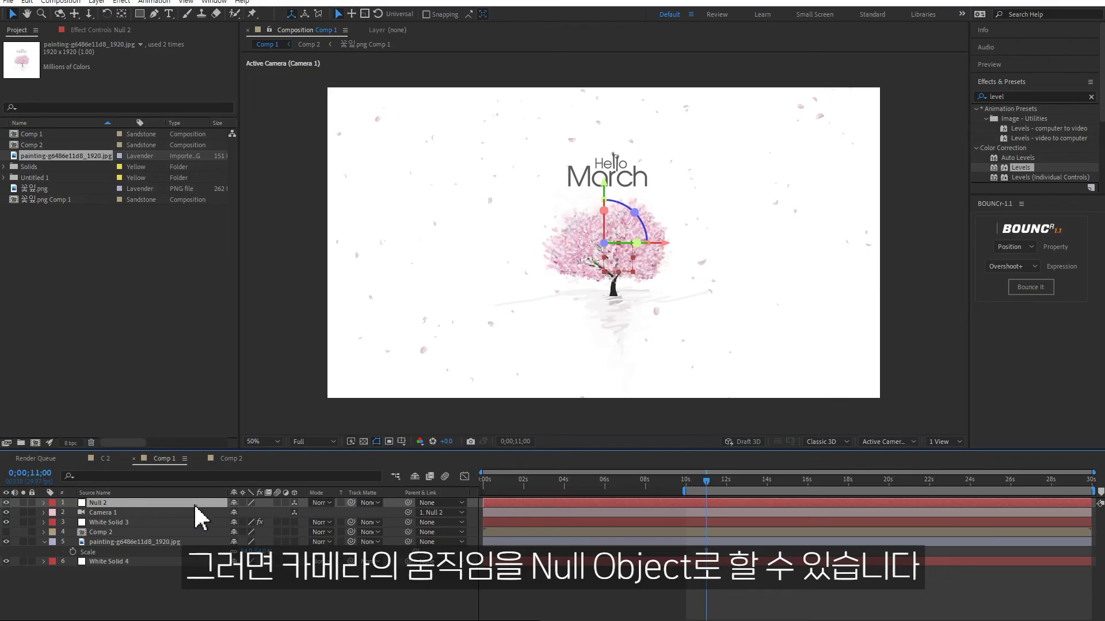
key(p)
drag(322, 508, 366, 507)
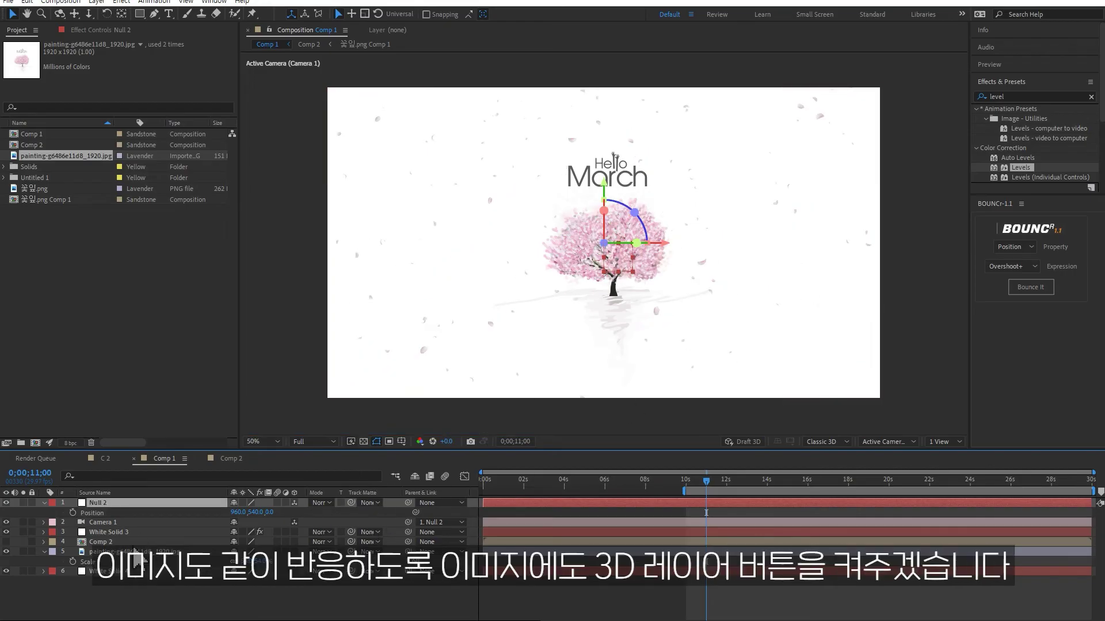
Make the painting a 3D layer and push it back to Z 1500.
click(131, 552)
click(294, 552)
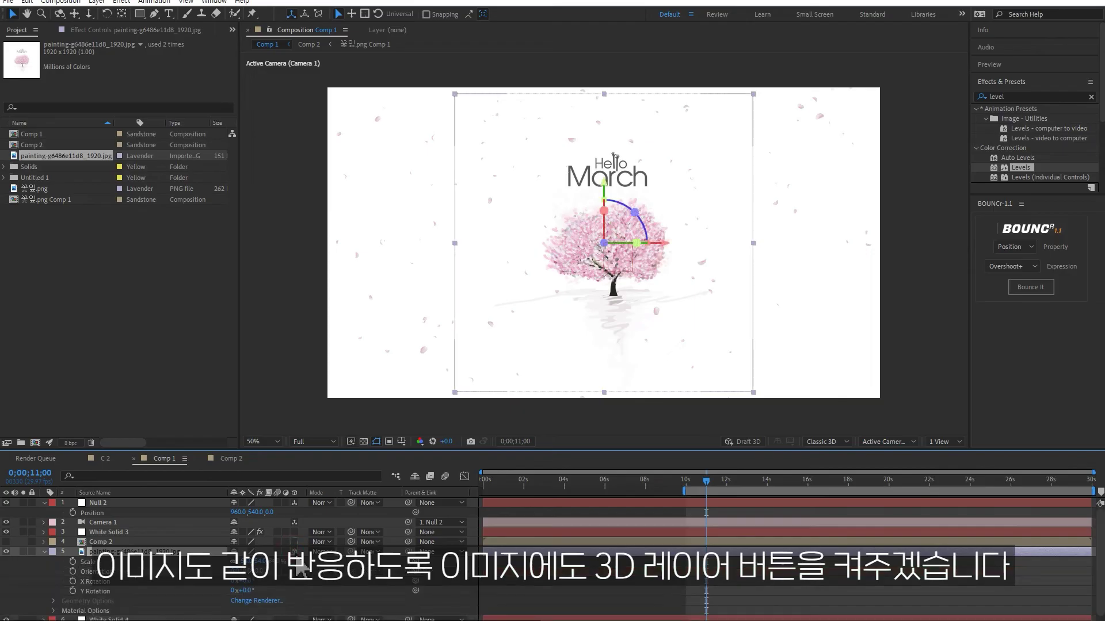
key(p)
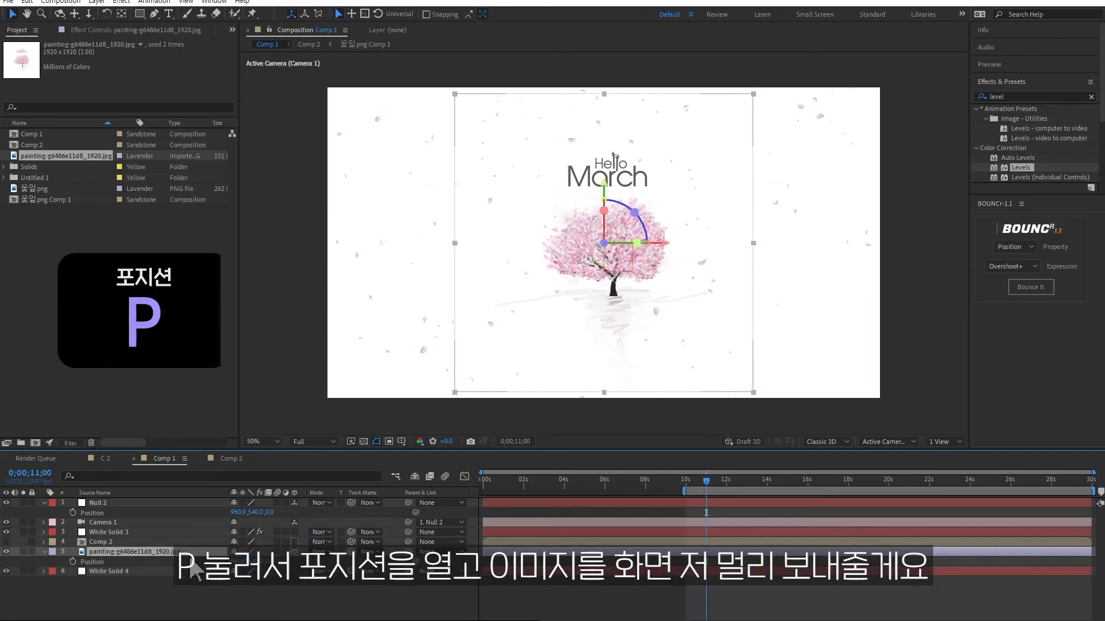
drag(296, 558, 322, 584)
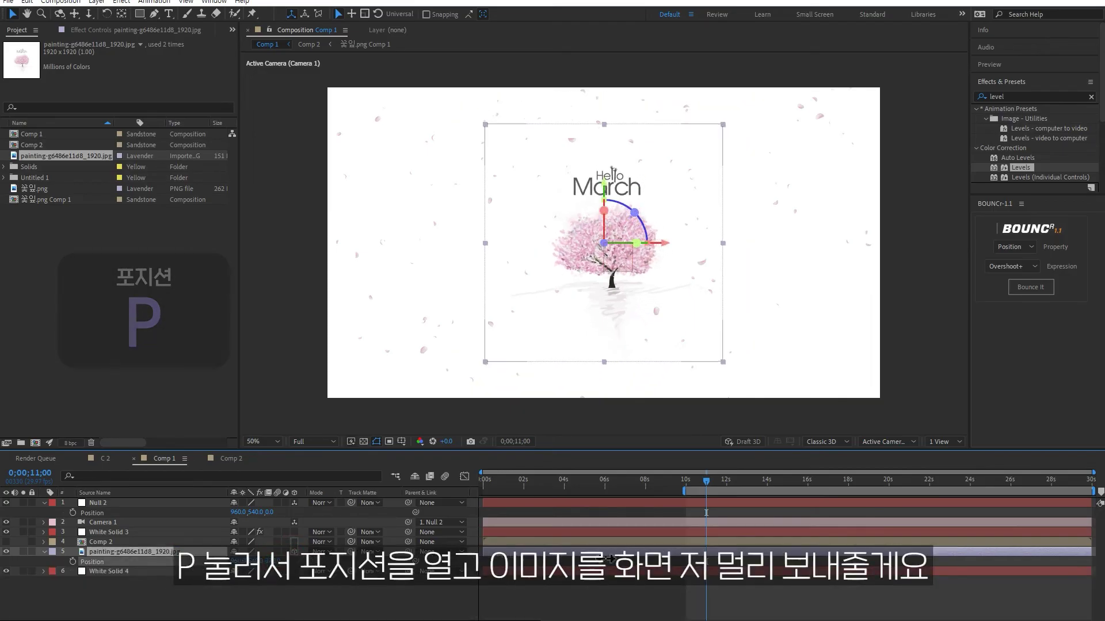
click(294, 595)
Scale the painting up to 103% so it fills the frame.
click(194, 555)
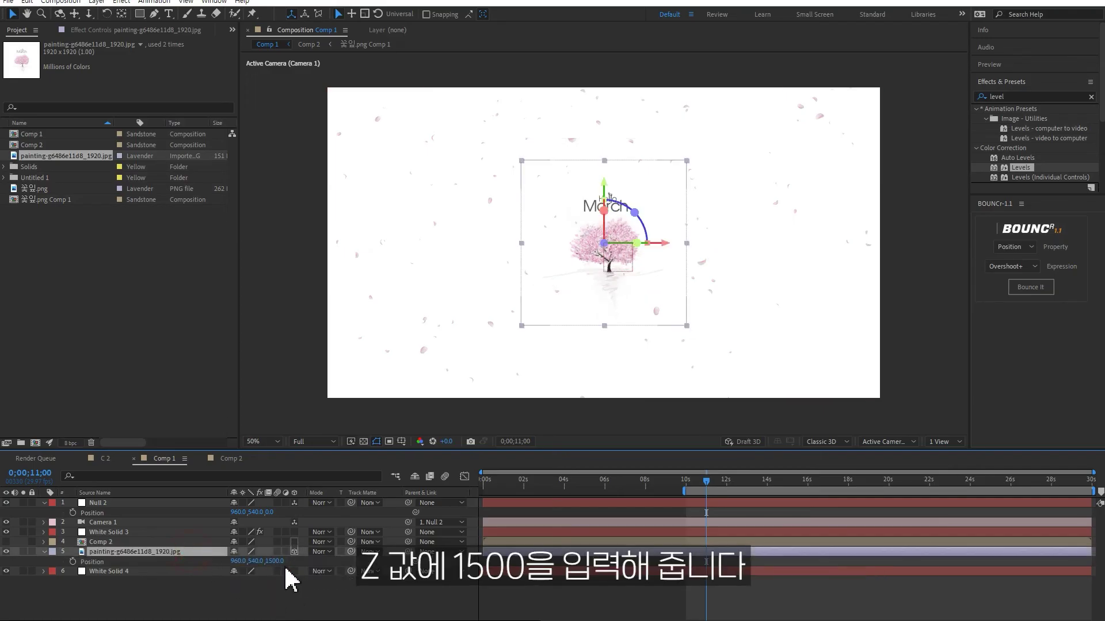
key(s)
drag(266, 564, 292, 562)
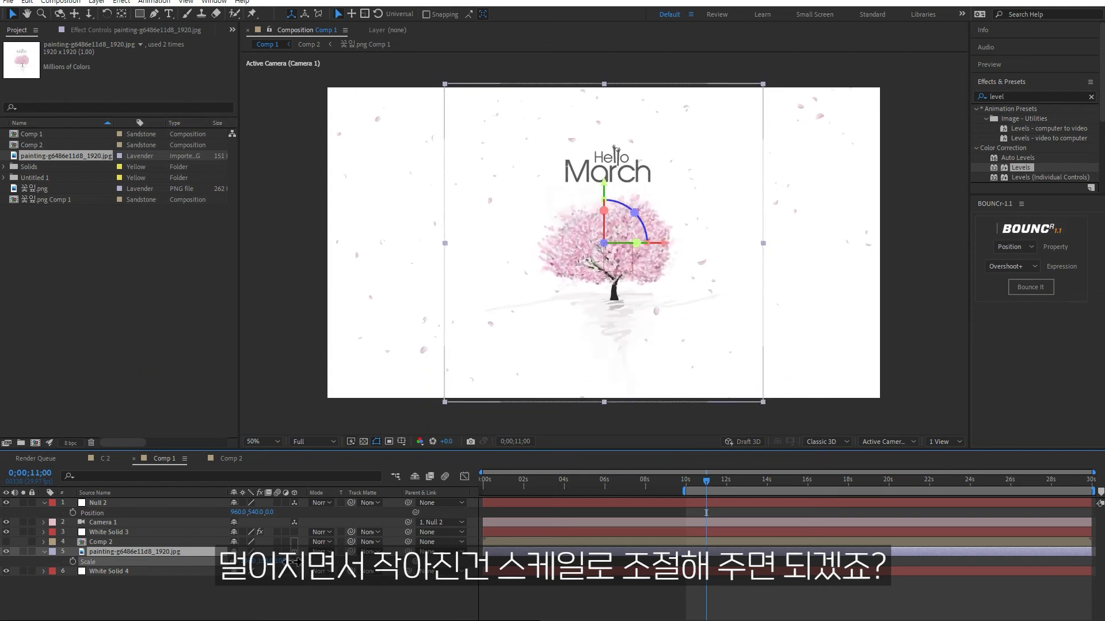
click(382, 595)
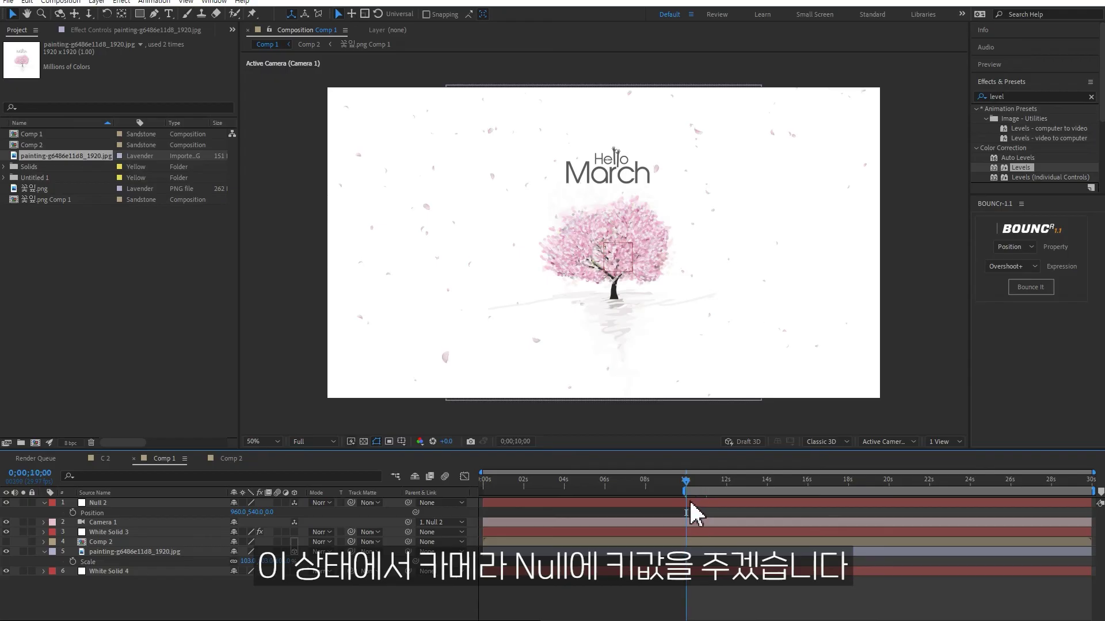
Keyframe Null 2's Position at 10s and at 20s with Z 225.
click(676, 506)
click(73, 513)
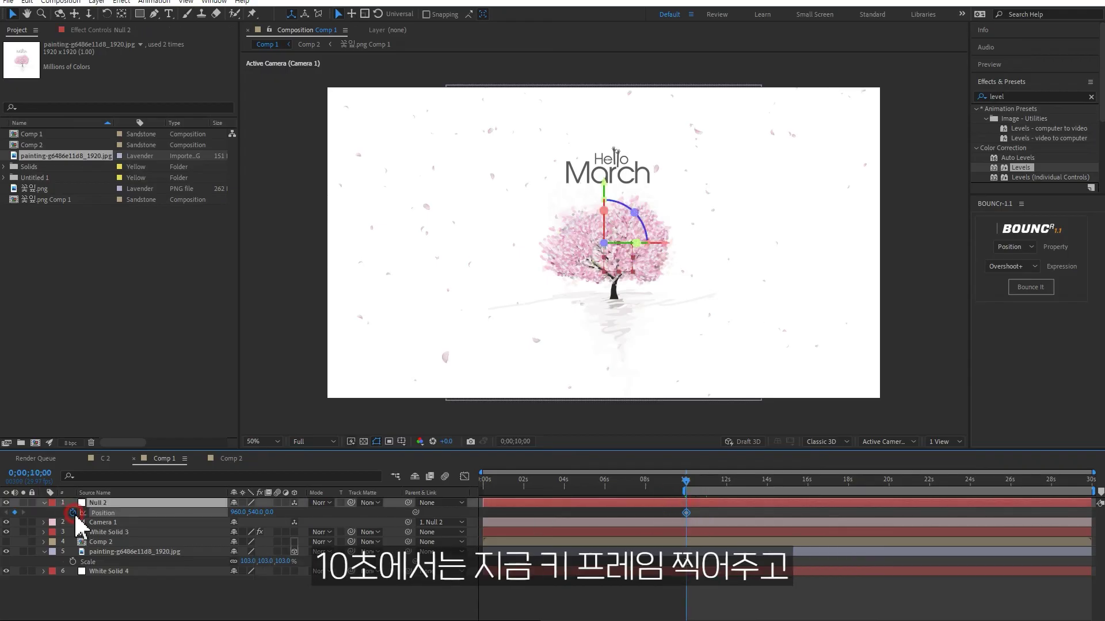
click(889, 481)
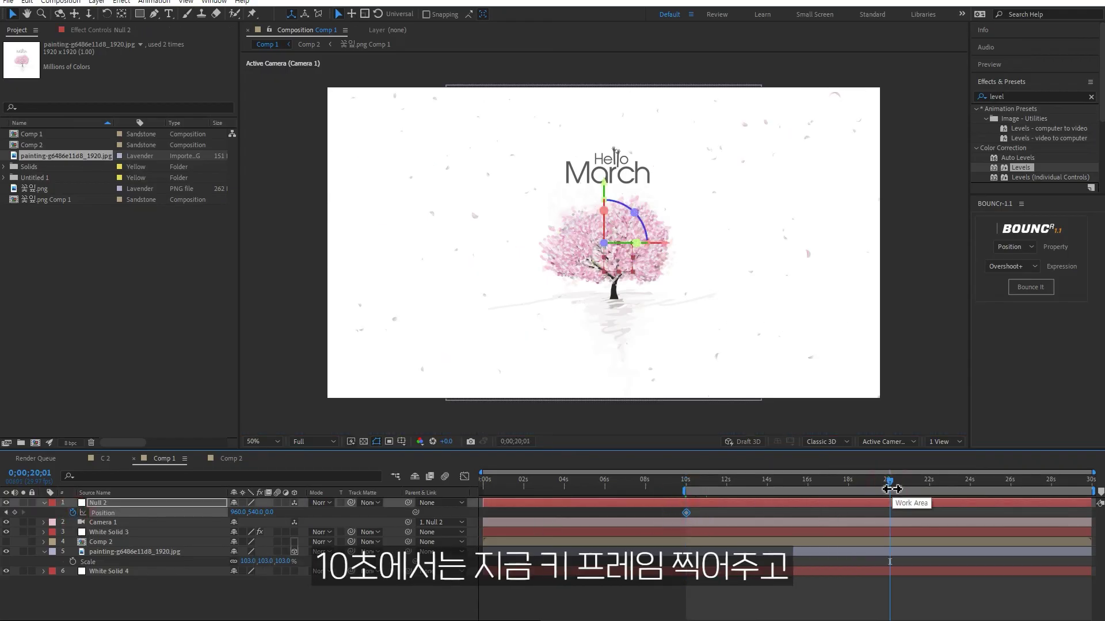
click(271, 512)
text(225)
key(Return)
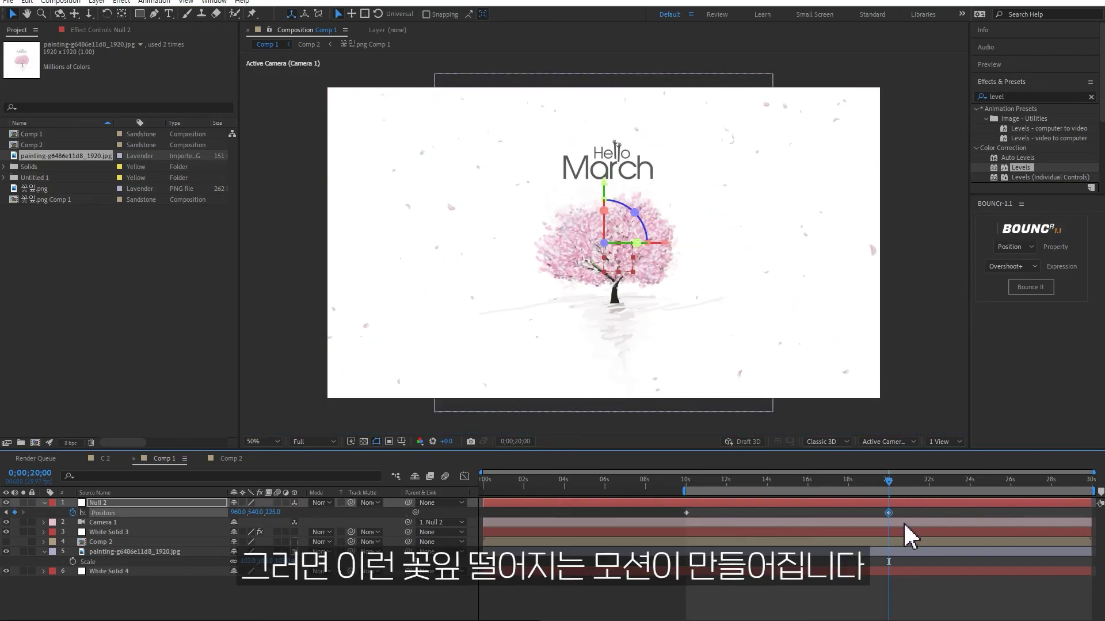
End the work area at 20s and preview the camera push-in.
key(n)
click(876, 588)
key(space)
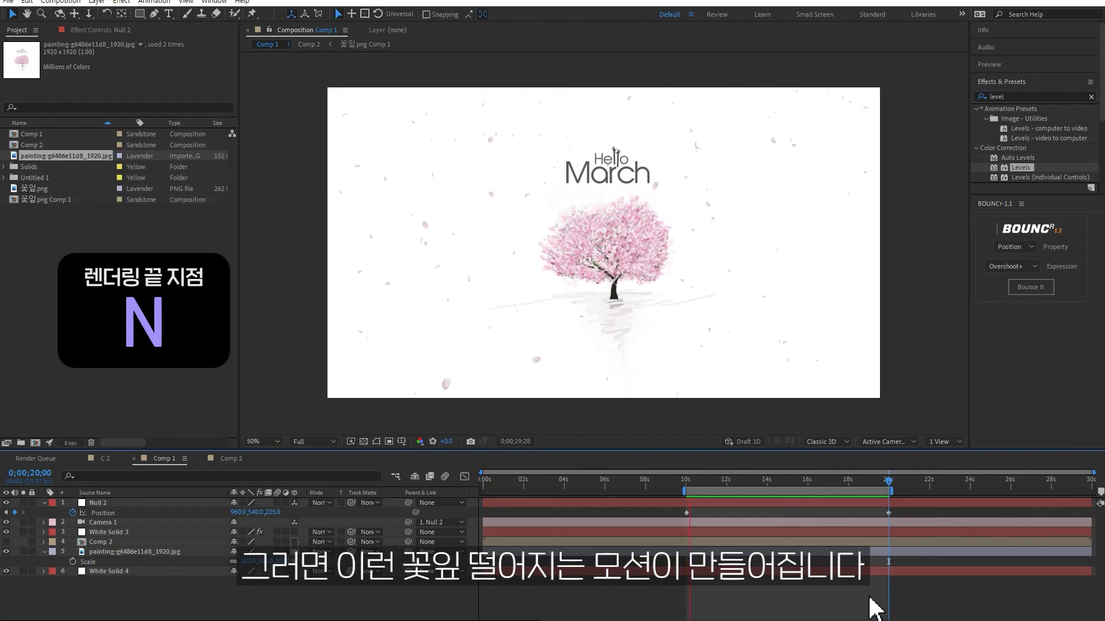